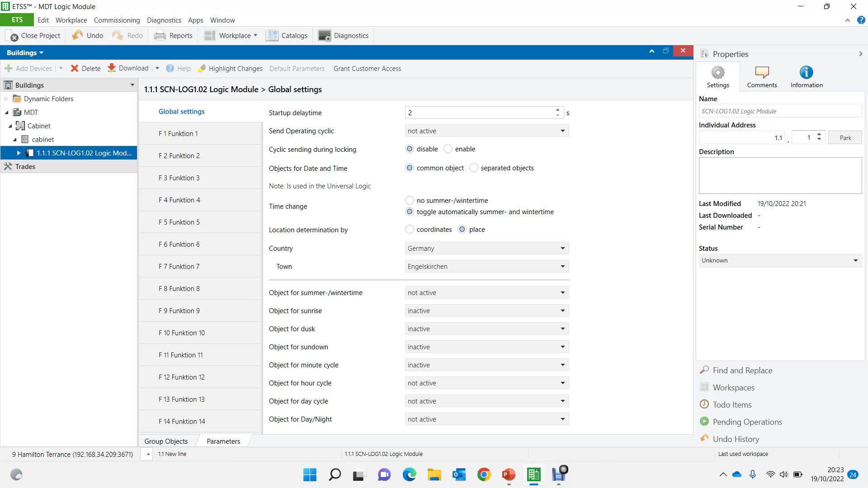
Step: Set Funktion 1's main function to Logoc gate / Inverter and its logic function to OR
{"action": "left_click", "coordinate": [179, 134]}
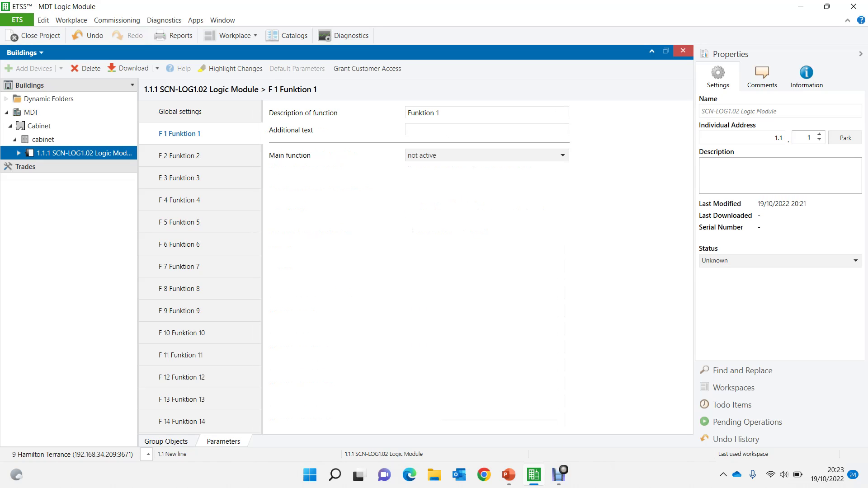
{"action": "left_click", "coordinate": [486, 155]}
{"action": "key", "text": "Down"}
{"action": "key", "text": "Down"}
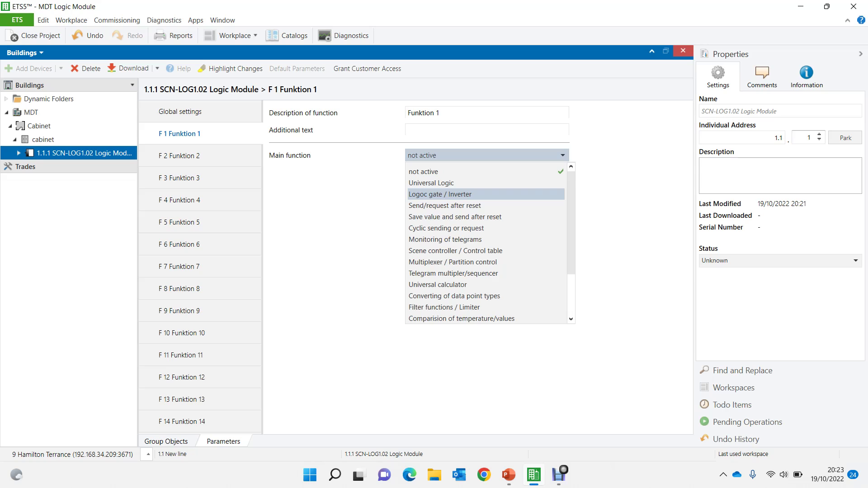
{"action": "key", "text": "Return"}
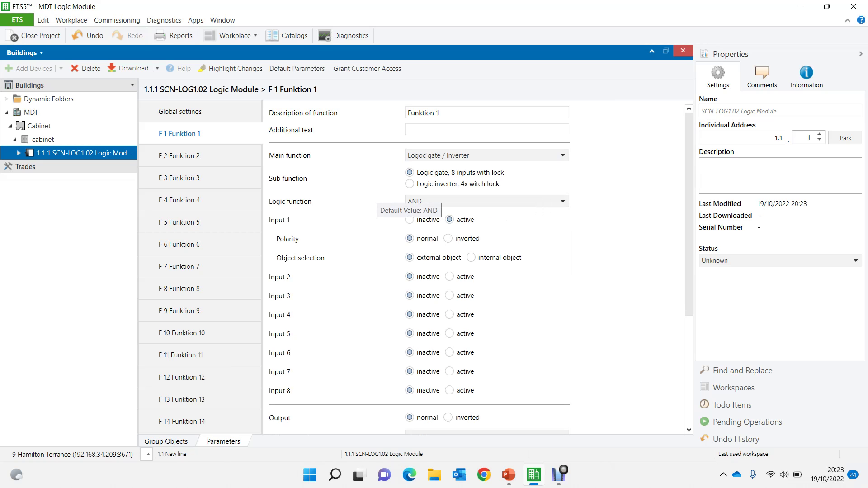
{"action": "left_click", "coordinate": [441, 201]}
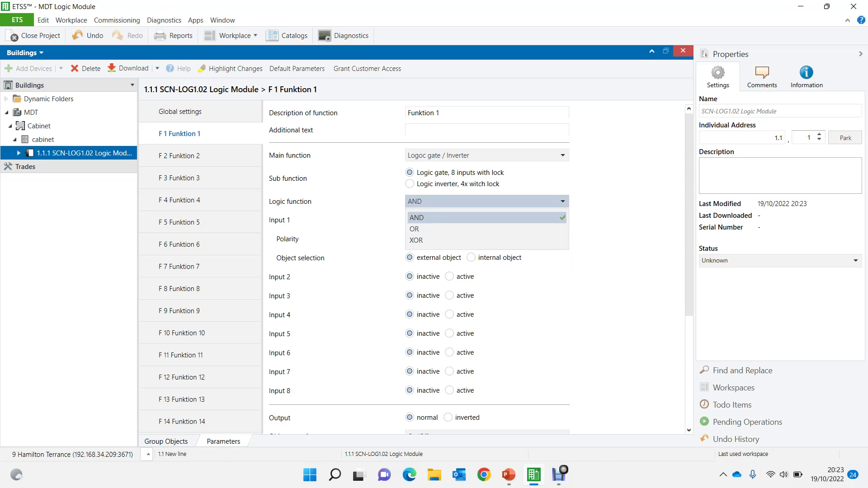
{"action": "key", "text": "Down"}
{"action": "key", "text": "Return"}
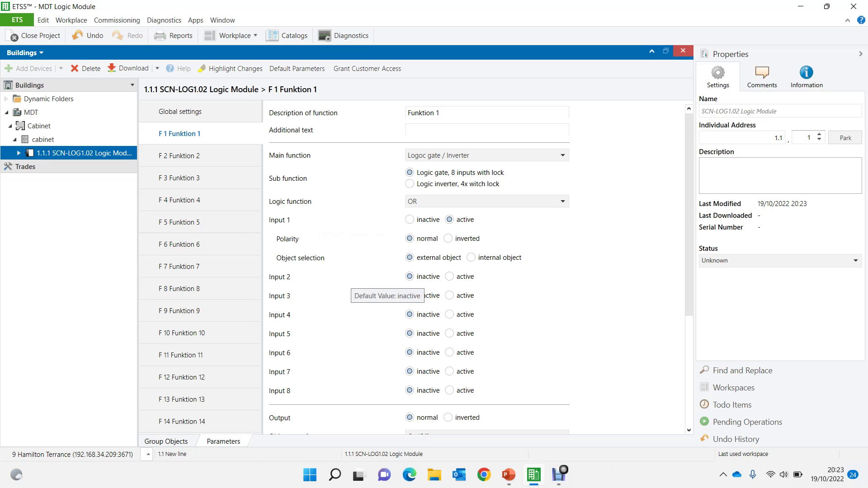
Step: Activate Input 2 and Input 3 of Funktion 1, keeping Input 2's object selection on external object
{"action": "left_click", "coordinate": [450, 276]}
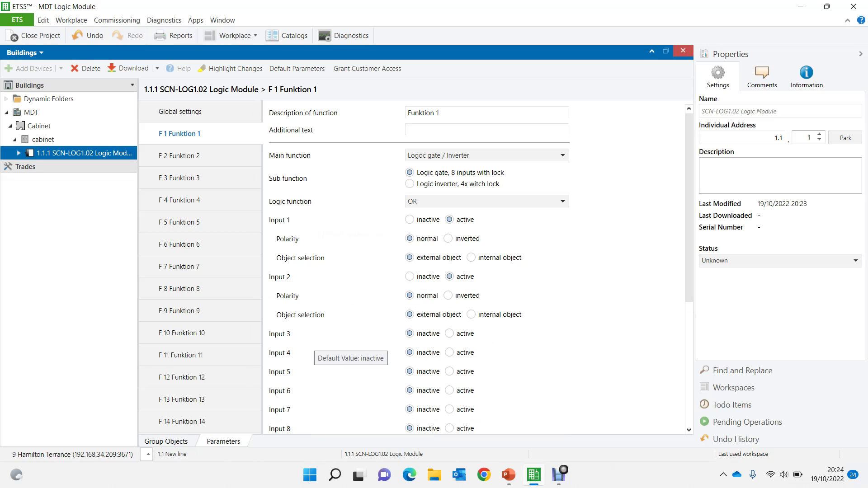
{"action": "left_click", "coordinate": [449, 334]}
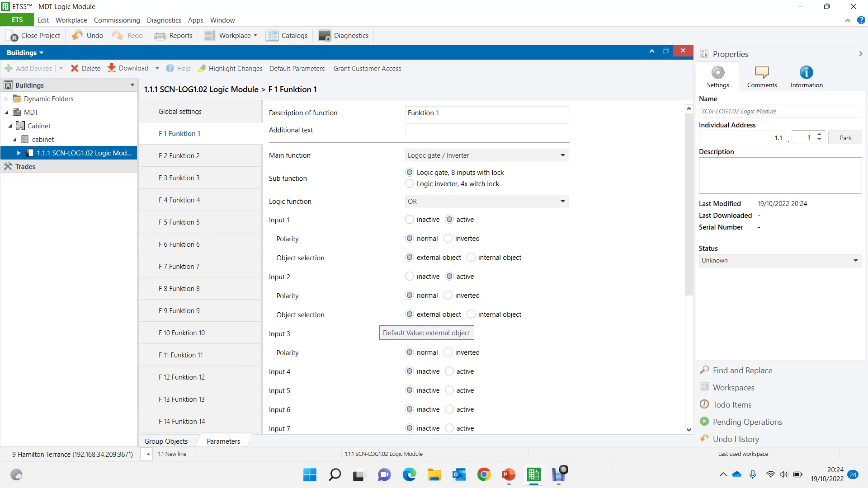
{"action": "left_click", "coordinate": [471, 315]}
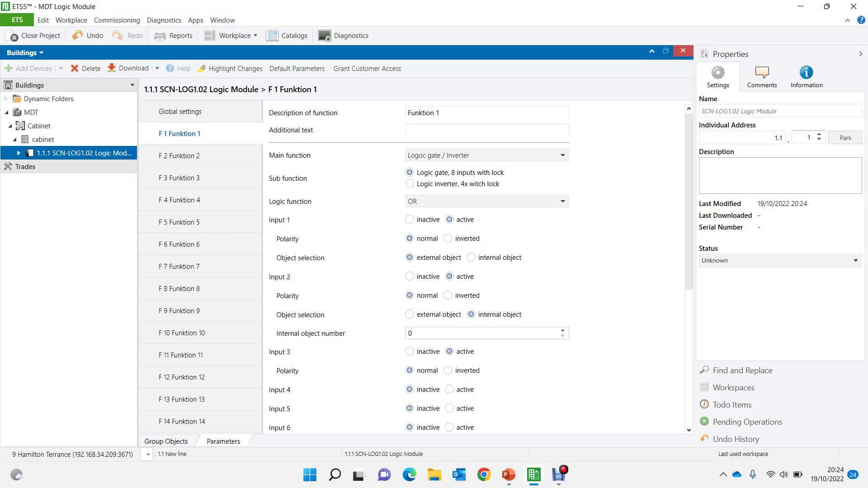
{"action": "left_click", "coordinate": [410, 314]}
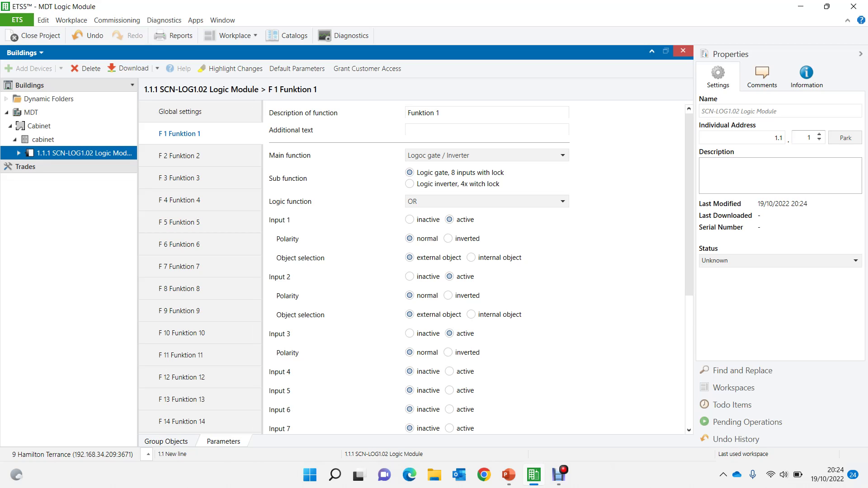
Step: Set the description of Funktion 1 to "Man 01 Pump"
{"action": "left_click", "coordinate": [440, 113]}
{"action": "key", "text": "ctrl+a"}
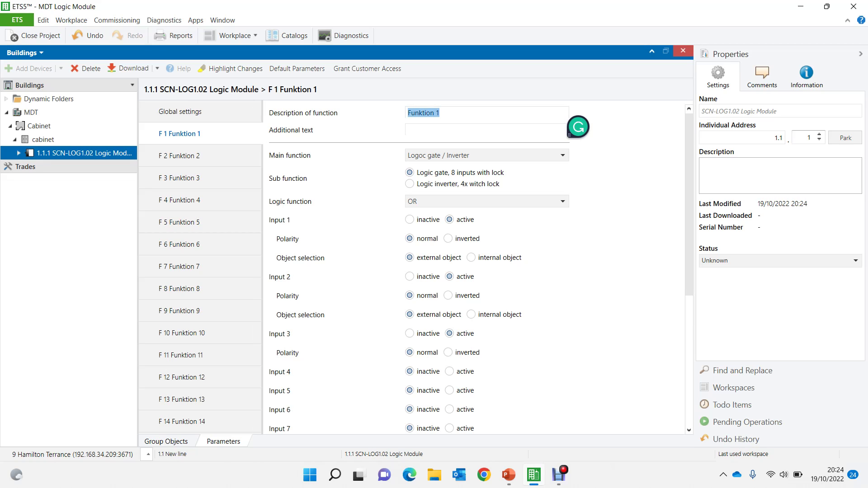
{"action": "type", "text": "Man 01 Pump"}
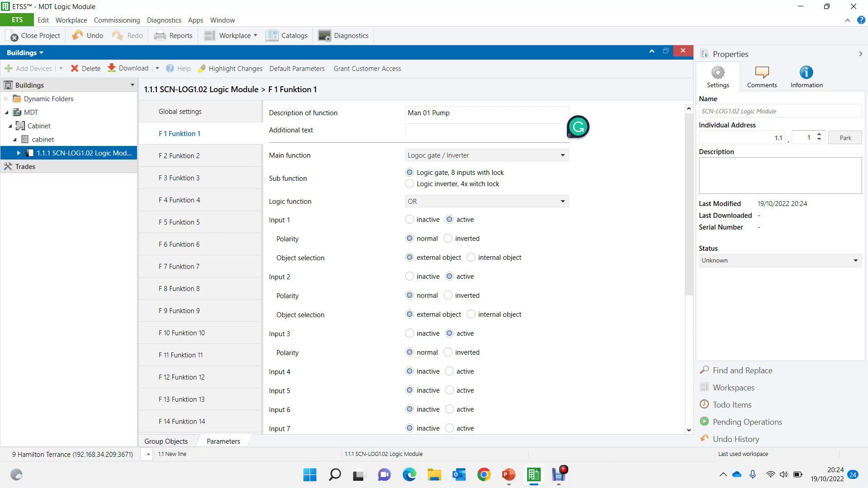
Step: Show the module's group objects beside the Underfloor Heating group addresses, with the workplace split vertically
{"action": "left_click", "coordinate": [166, 441]}
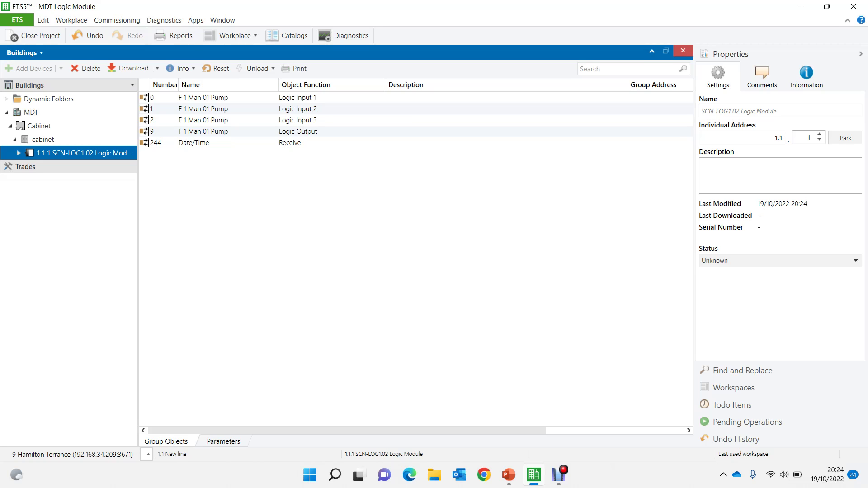
{"action": "left_click", "coordinate": [231, 35]}
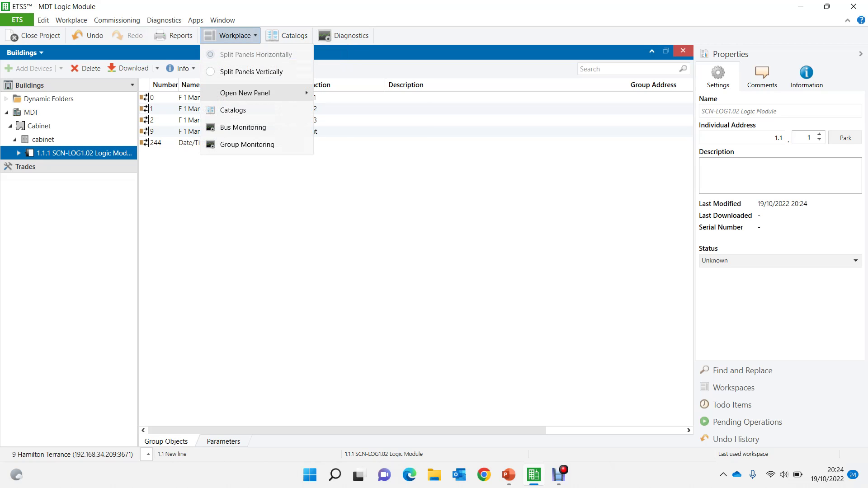
{"action": "mouse_move", "coordinate": [253, 93]}
{"action": "left_click", "coordinate": [359, 110]}
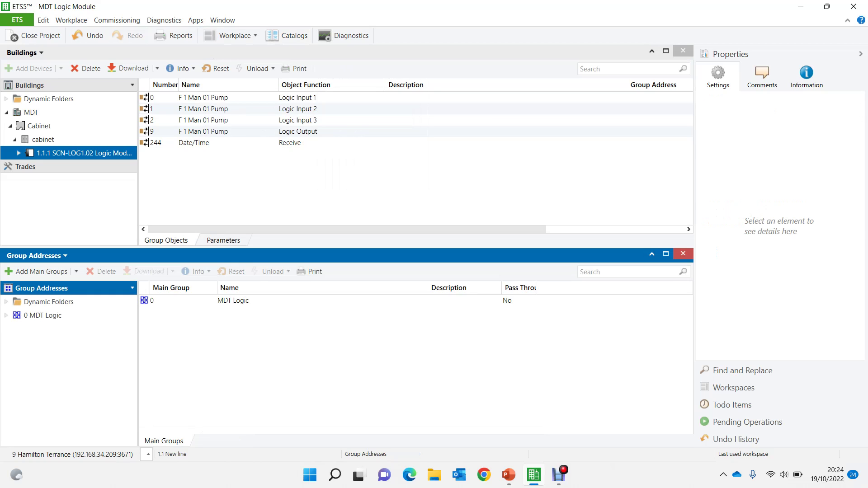
{"action": "double_click", "coordinate": [233, 300]}
{"action": "double_click", "coordinate": [233, 301]}
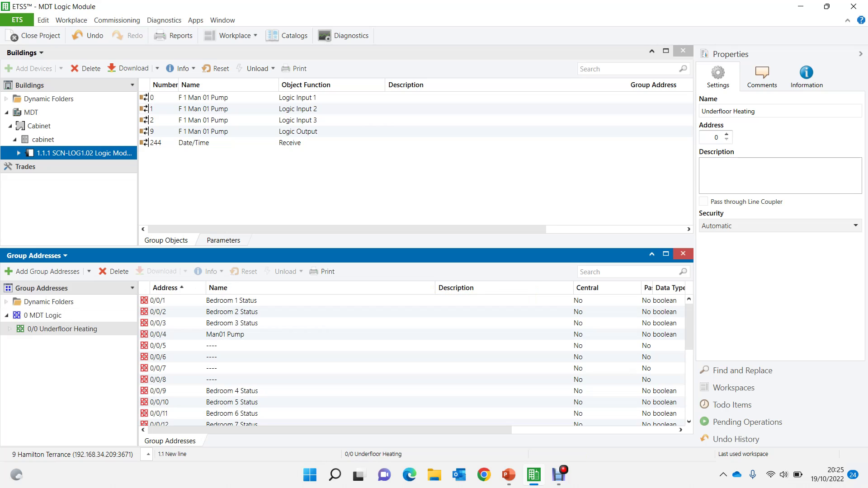
{"action": "left_click", "coordinate": [229, 36]}
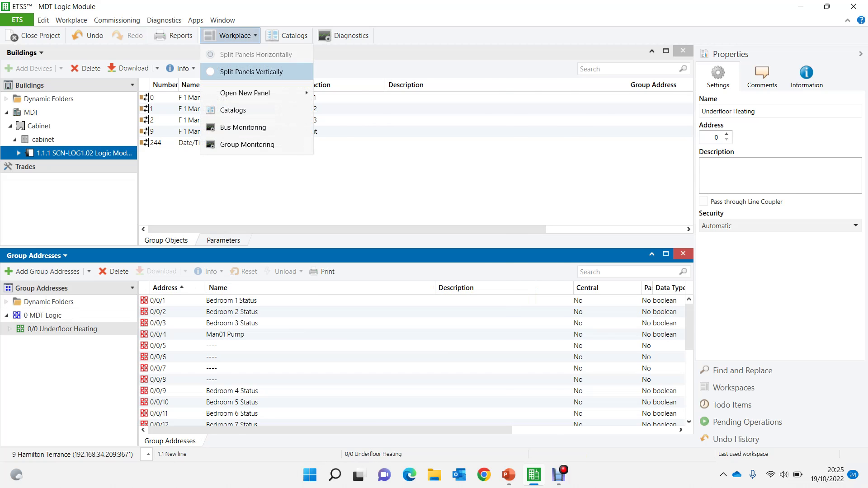
{"action": "left_click", "coordinate": [251, 71]}
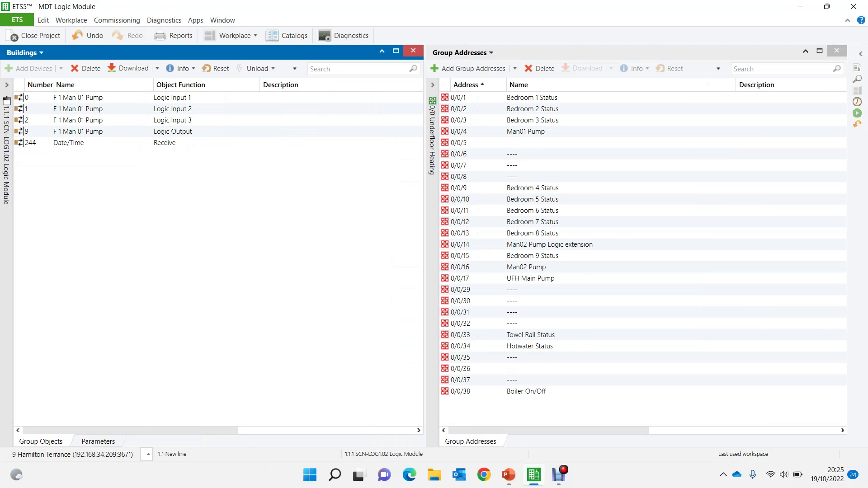
Step: Link Bedroom 1, 2 and 3 Status to Logic Inputs 1, 2 and 3, and Man01 Pump to the Logic Output
{"action": "left_click_drag", "start_coordinate": [532, 97], "coordinate": [203, 98]}
{"action": "left_click_drag", "start_coordinate": [480, 108], "coordinate": [290, 111]}
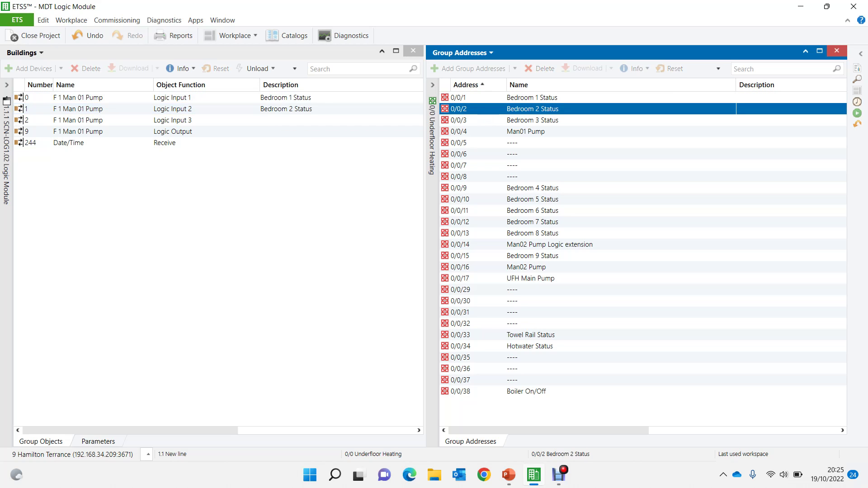
{"action": "left_click_drag", "start_coordinate": [479, 120], "coordinate": [278, 120]}
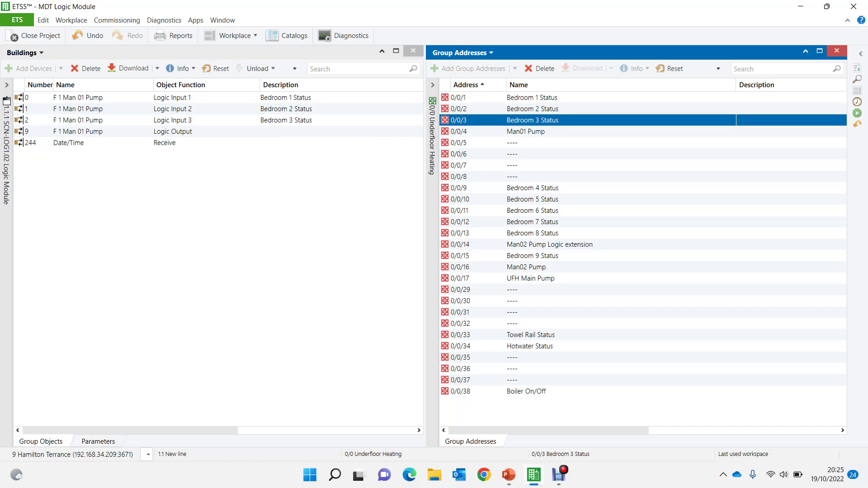
{"action": "left_click_drag", "start_coordinate": [217, 131], "coordinate": [550, 136]}
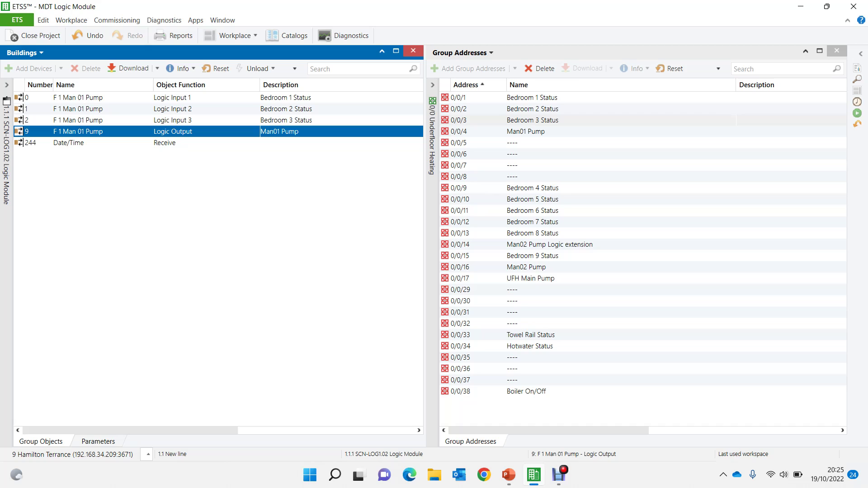
Step: Delete the group address 0/0/14 Man02 Pump Logic extension
{"action": "left_click", "coordinate": [549, 244]}
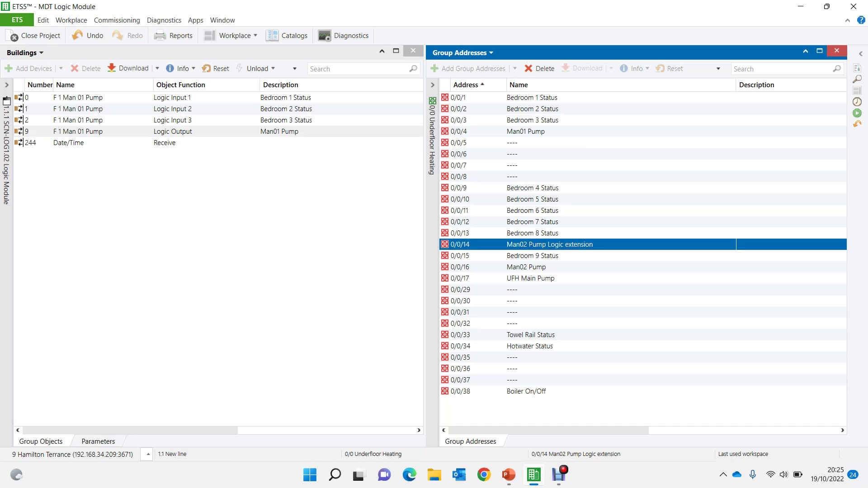
{"action": "key", "text": "Delete"}
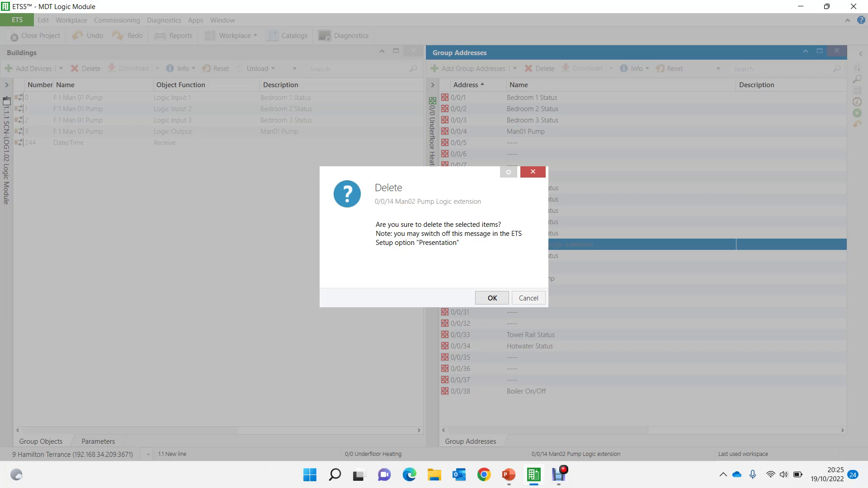
{"action": "key", "text": "Return"}
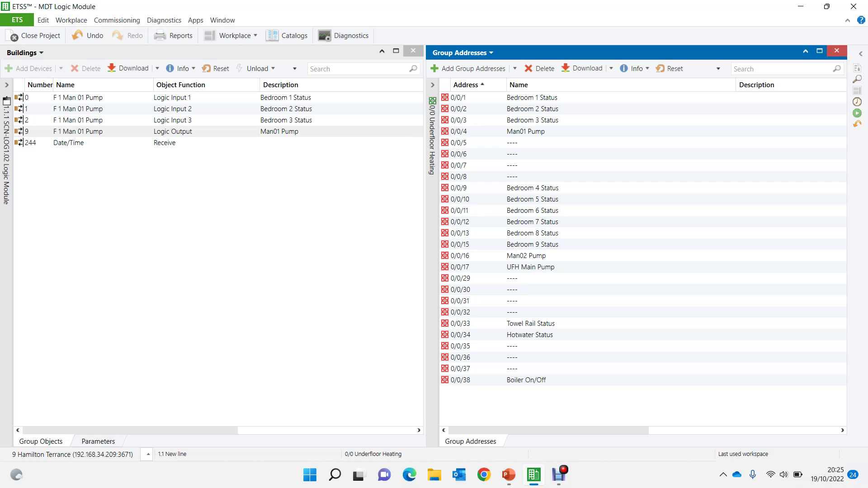
Step: Change the UFH Main Pump group address to 0/0/21, undoing the trial move to 0/0/14
{"action": "left_click", "coordinate": [530, 266]}
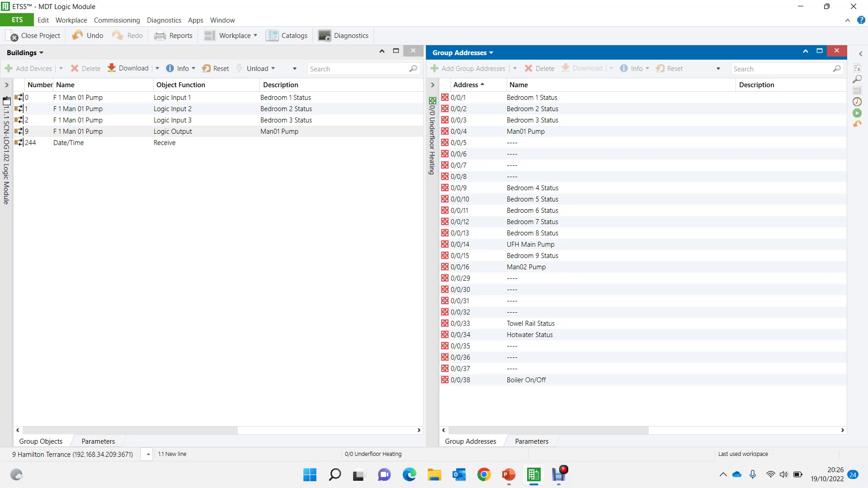
{"action": "key", "text": "ctrl+z"}
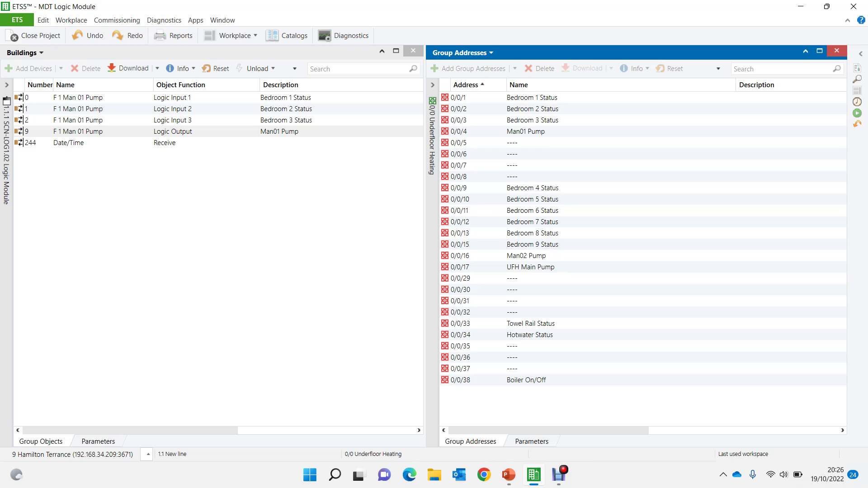
{"action": "left_click", "coordinate": [530, 267]}
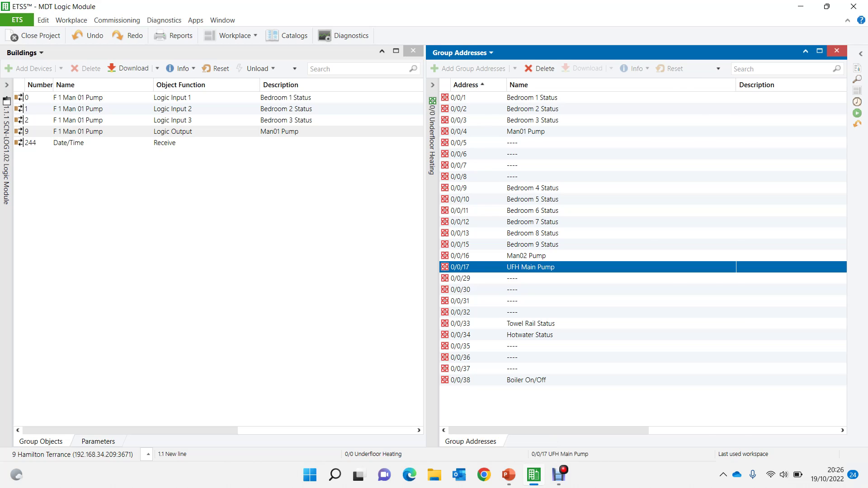
{"action": "key", "text": "alt+Return"}
{"action": "left_click", "coordinate": [759, 137]}
{"action": "left_click", "coordinate": [759, 137]}
{"action": "left_click", "coordinate": [759, 137]}
{"action": "left_click", "coordinate": [759, 137]}
Step: Paste three copies of the unnamed placeholder group address, filling up the first free addresses
{"action": "left_click", "coordinate": [531, 278]}
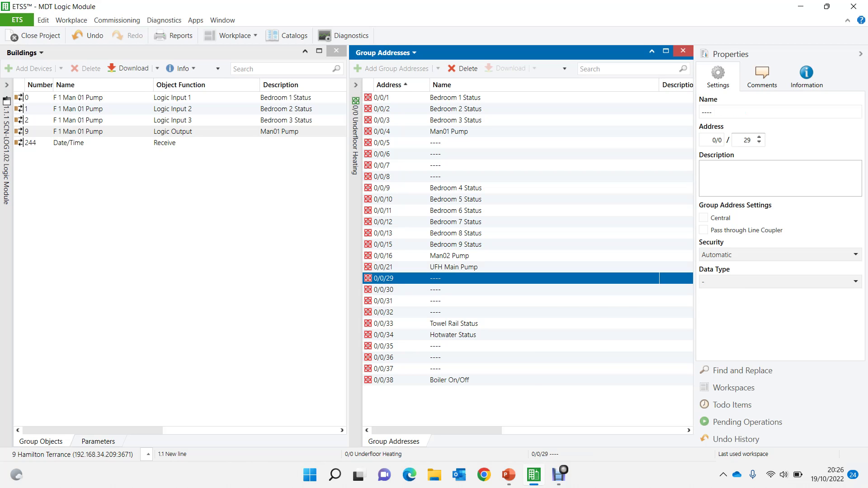
{"action": "key", "text": "ctrl+shift+v"}
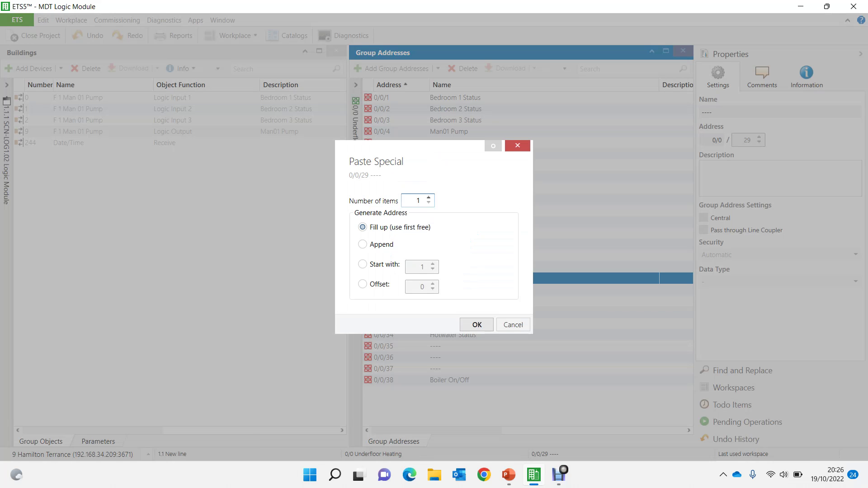
{"action": "left_click", "coordinate": [428, 198]}
{"action": "left_click", "coordinate": [429, 197]}
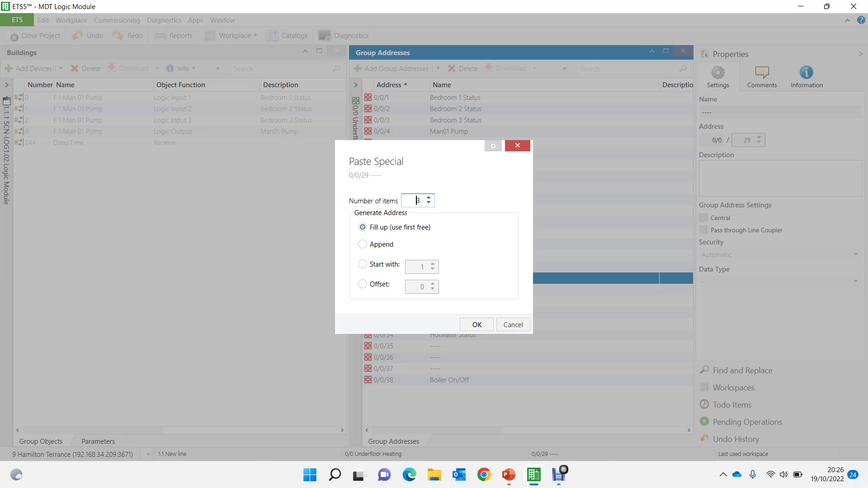
{"action": "key", "text": "Return"}
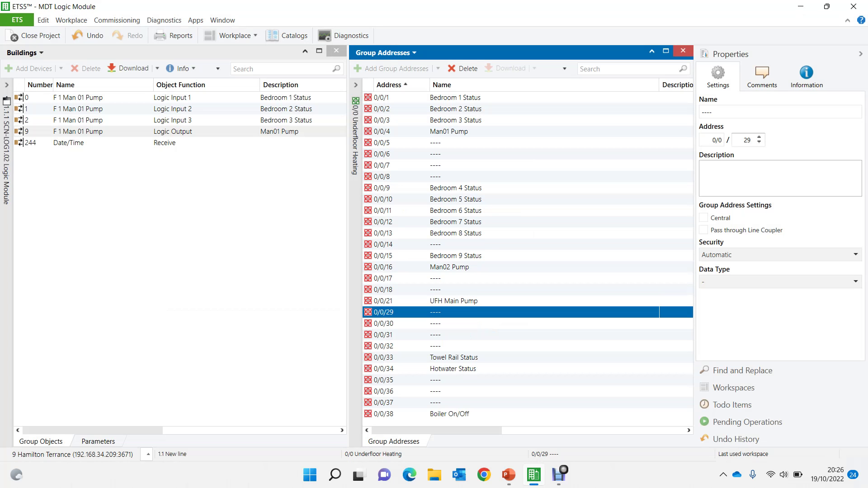
Step: Delete the unnamed placeholder at 0/0/14 and move Bedroom 9 Status to that address
{"action": "left_click", "coordinate": [436, 244]}
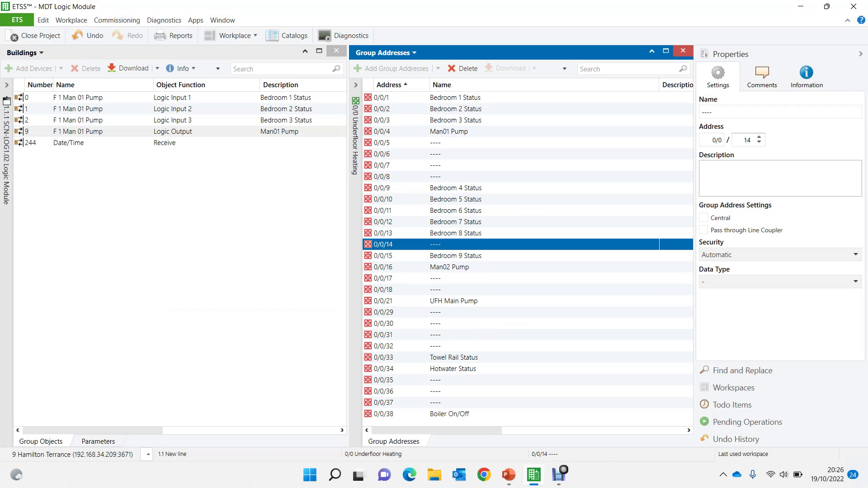
{"action": "key", "text": "Delete"}
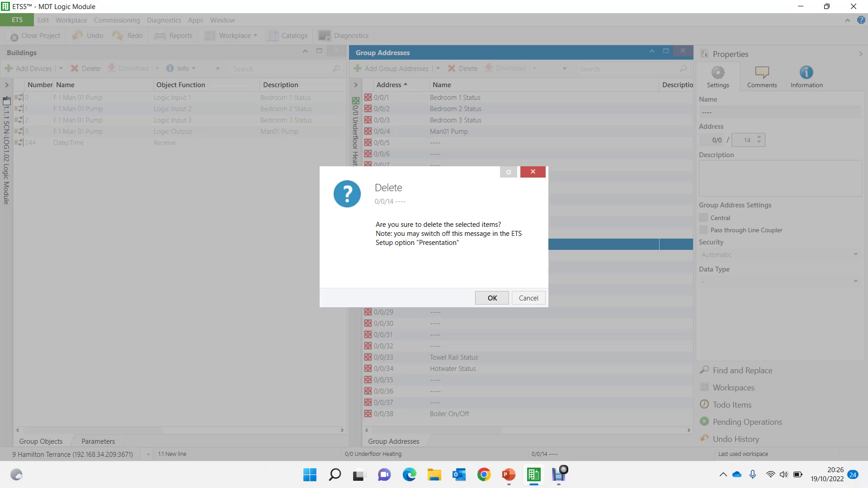
{"action": "key", "text": "Return"}
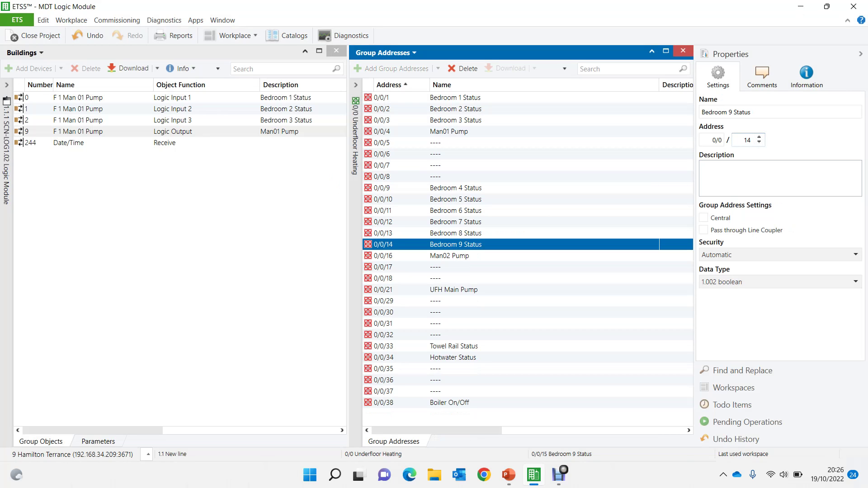
Step: Change the Man02 Pump group address to 0/0/15 and paste an unnamed placeholder group address at 0/0/16
{"action": "left_click", "coordinate": [449, 256]}
{"action": "left_click", "coordinate": [759, 142]}
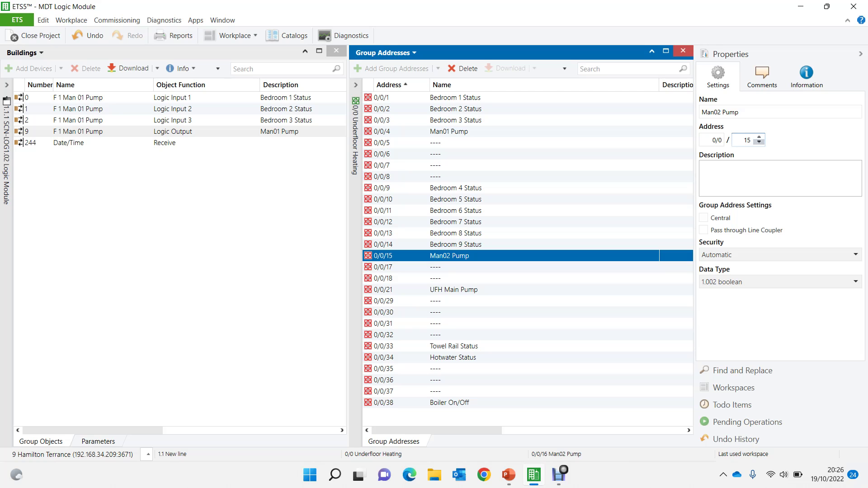
{"action": "left_click", "coordinate": [435, 267]}
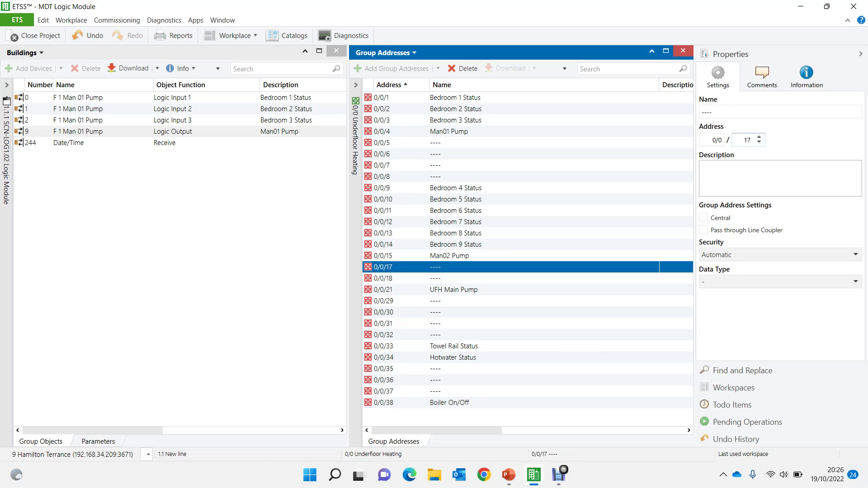
{"action": "key", "text": "ctrl+alt+v"}
{"action": "left_click", "coordinate": [477, 324]}
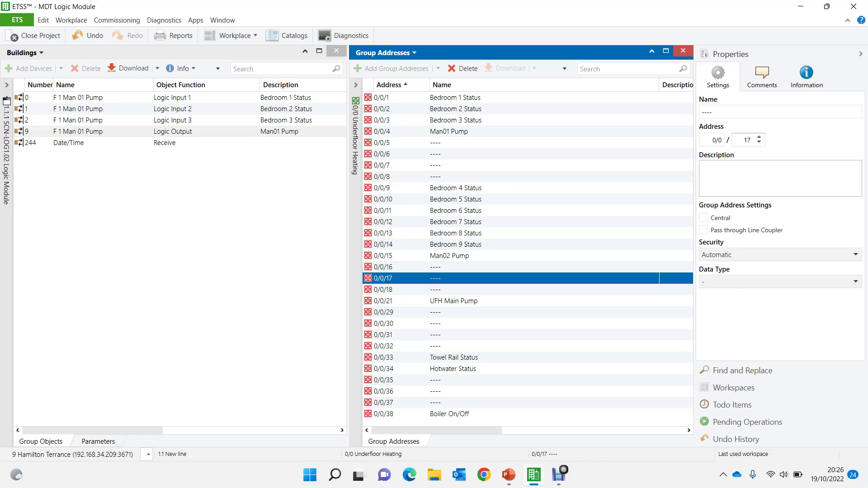
{"action": "left_click", "coordinate": [455, 97]}
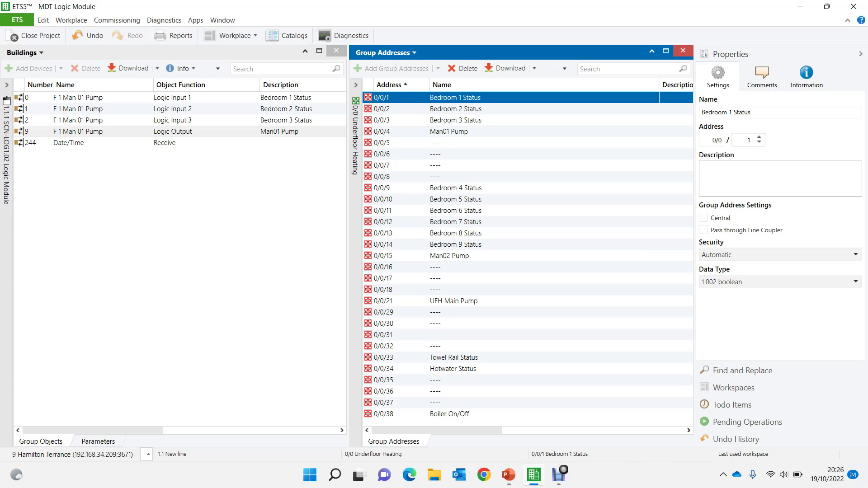
{"action": "left_click", "coordinate": [448, 131], "text": "shift"}
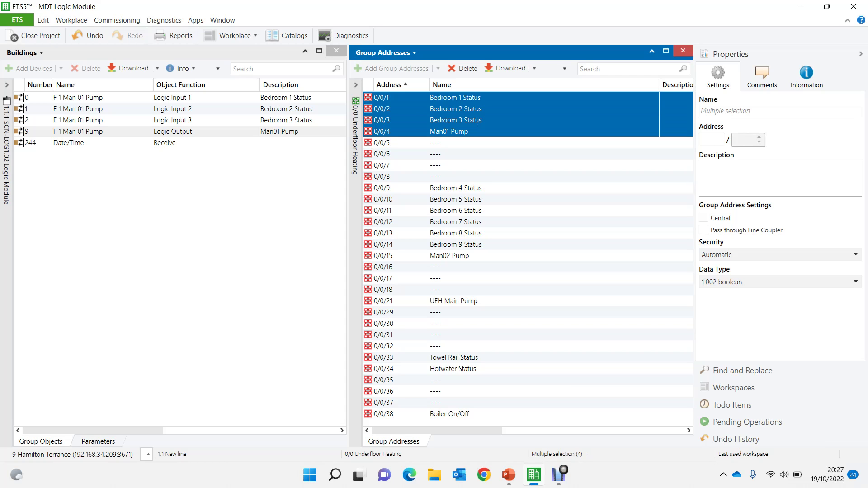
{"action": "left_click", "coordinate": [449, 131]}
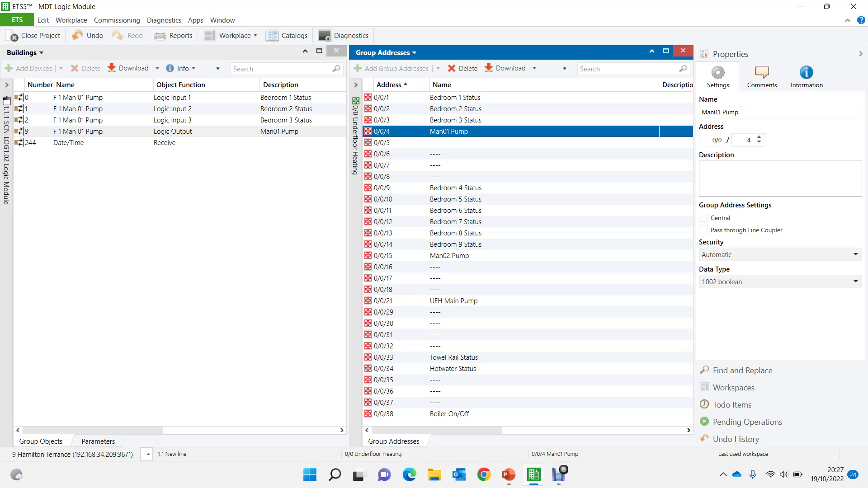
{"action": "left_click", "coordinate": [455, 188]}
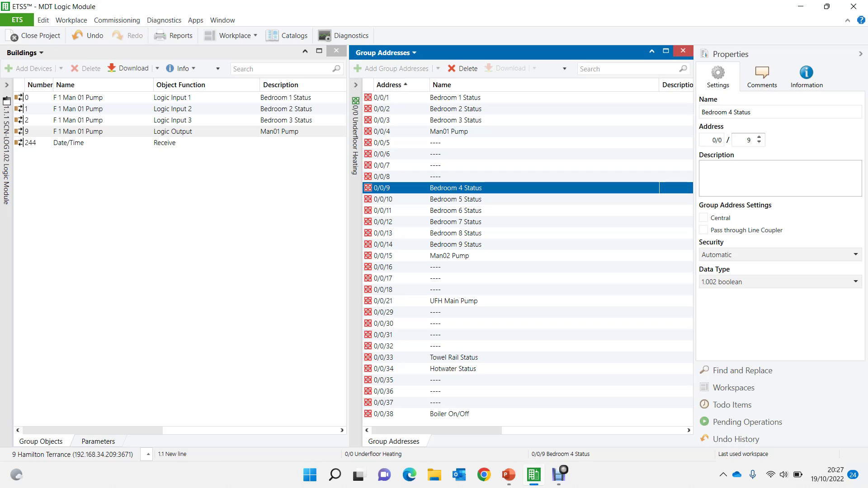
{"action": "left_click", "coordinate": [449, 255], "text": "shift"}
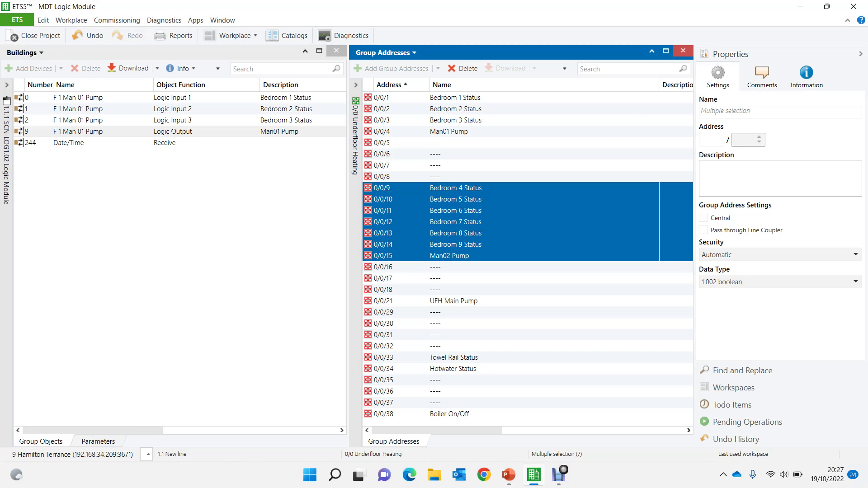
Step: Set the description of function F 2 of the logic module to Man02 Pump
{"action": "left_click", "coordinate": [97, 442]}
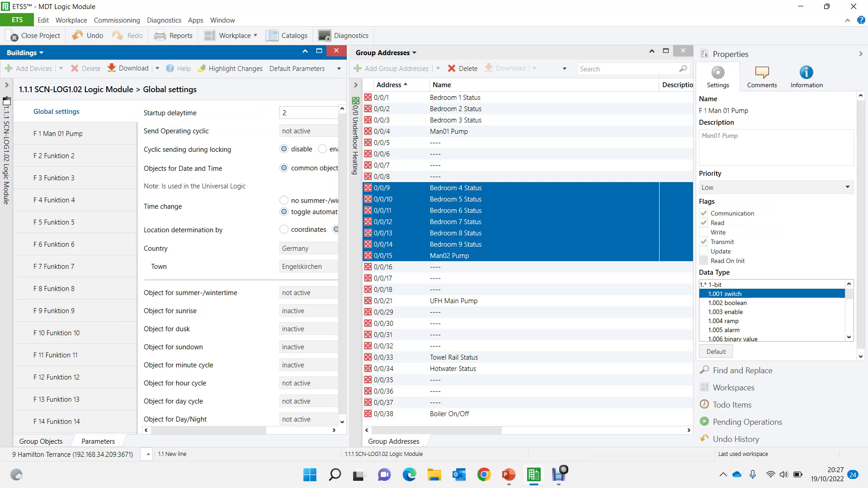
{"action": "left_click", "coordinate": [55, 156]}
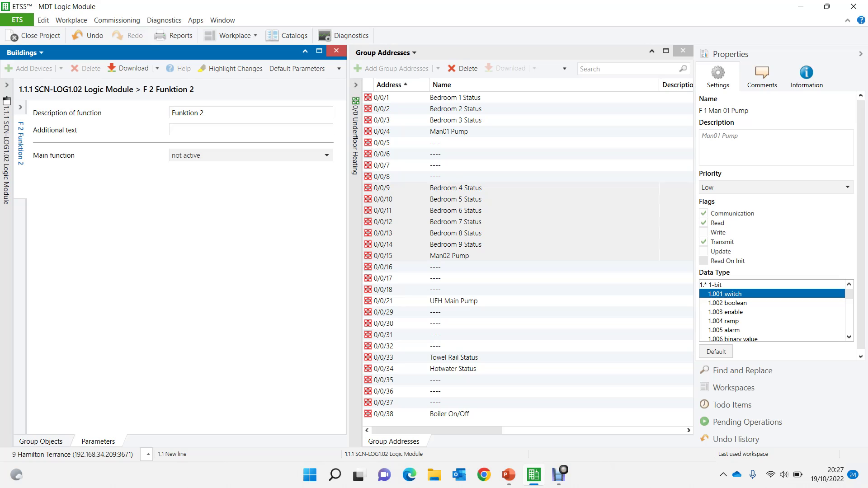
{"action": "left_click", "coordinate": [208, 113]}
{"action": "key", "text": "ctrl+a"}
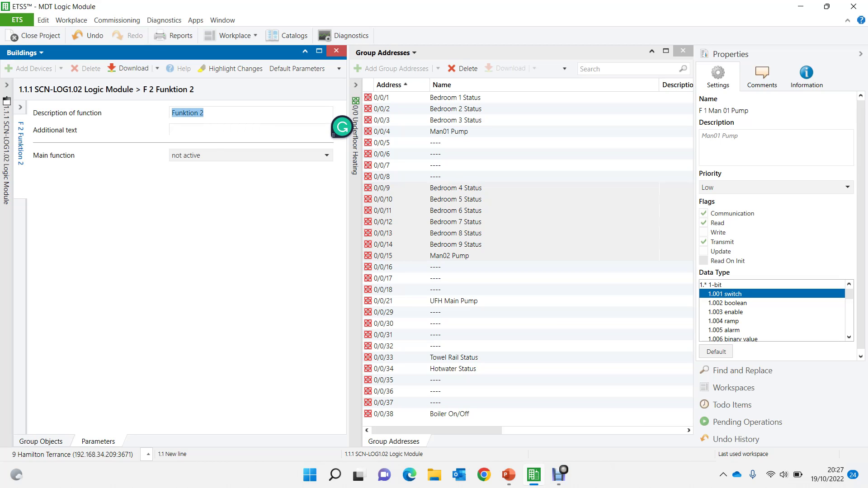
{"action": "type", "text": "Man02 Pump"}
Step: Set the Man02 Pump main function to the logic gate / inverter option with OR as its logic function
{"action": "left_click", "coordinate": [251, 156]}
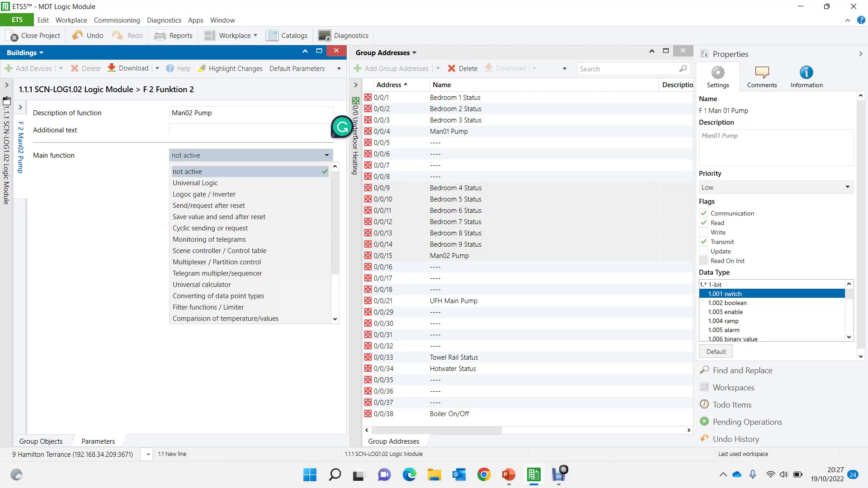
{"action": "left_click", "coordinate": [205, 194]}
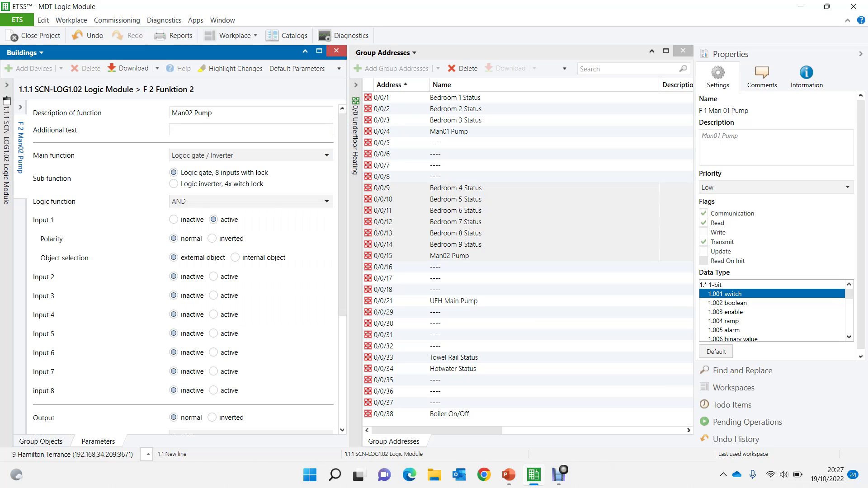
{"action": "left_click", "coordinate": [203, 201]}
{"action": "left_click", "coordinate": [179, 229]}
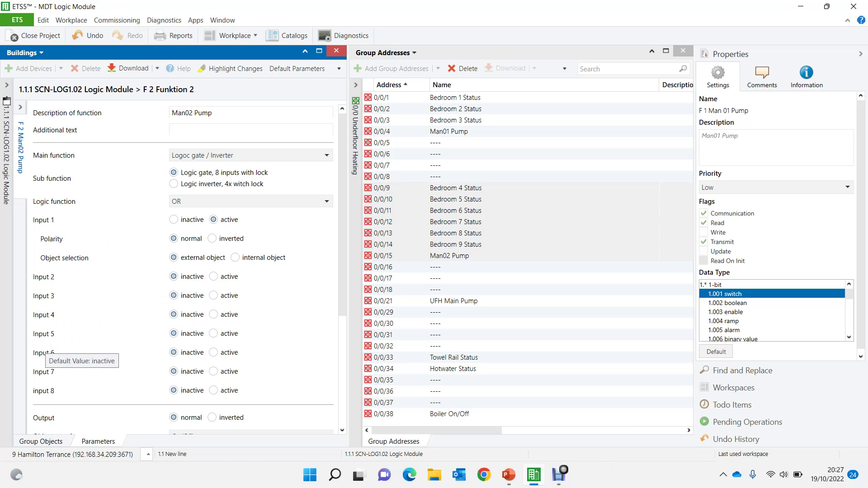
Step: Activate Inputs 2 to 6 of the Man02 Pump logic gate
{"action": "left_click", "coordinate": [213, 352]}
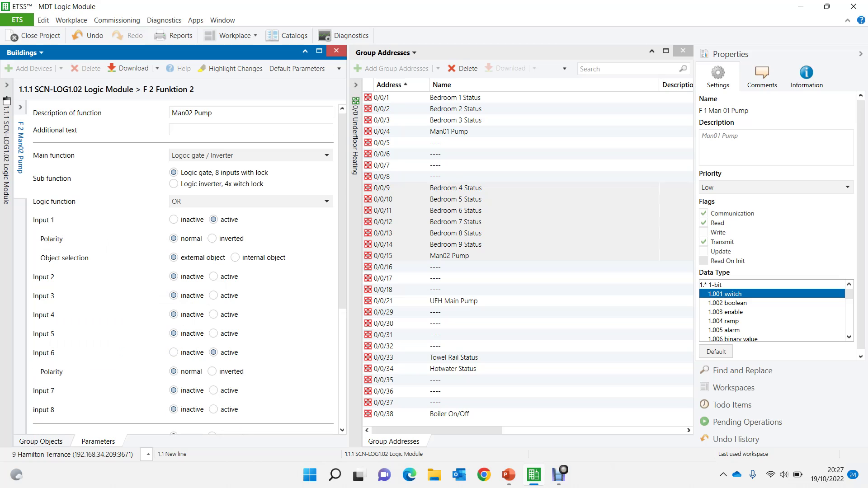
{"action": "left_click", "coordinate": [213, 333]}
{"action": "left_click", "coordinate": [214, 314]}
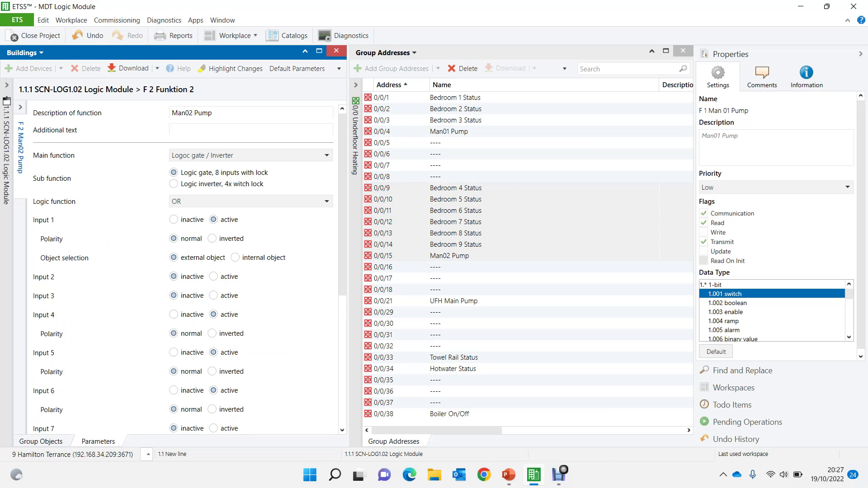
{"action": "left_click", "coordinate": [213, 296]}
{"action": "left_click", "coordinate": [213, 276]}
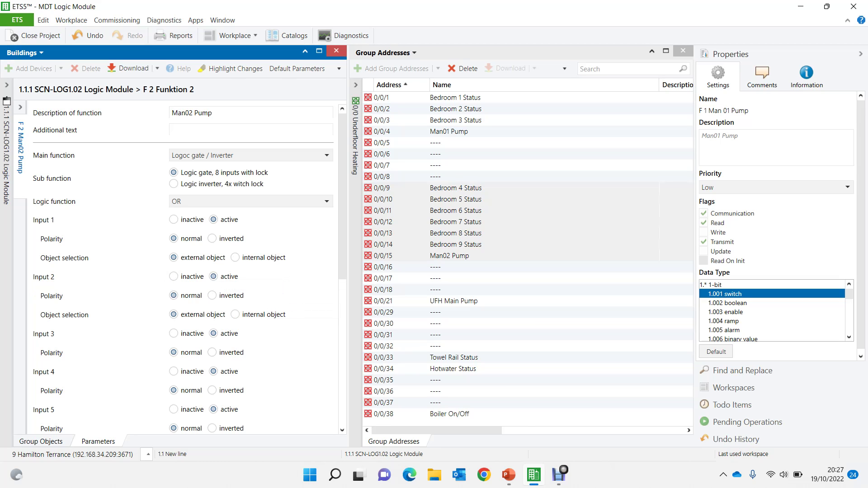
Step: Examine the Man02 Pump function's output settings, including the choices for filter output and send delay / cyclic sending
{"action": "scroll", "coordinate": [232, 222], "scroll_direction": "down", "scroll_amount": 5}
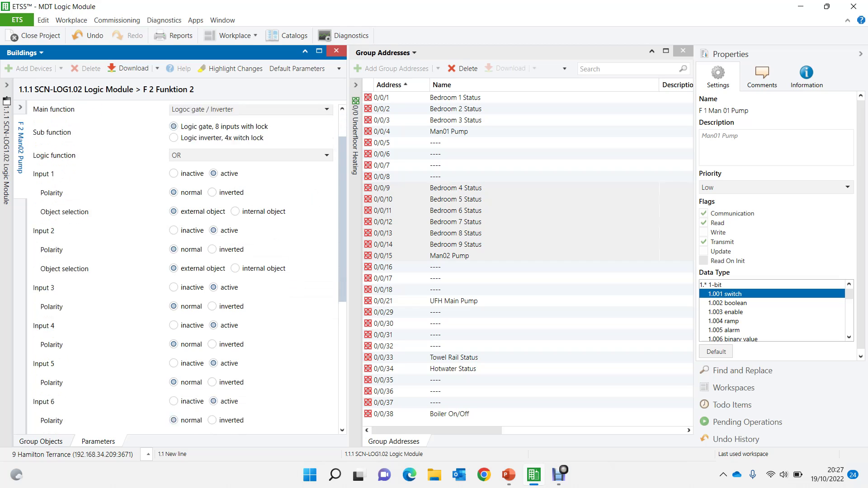
{"action": "scroll", "coordinate": [233, 222], "scroll_direction": "down", "scroll_amount": 1}
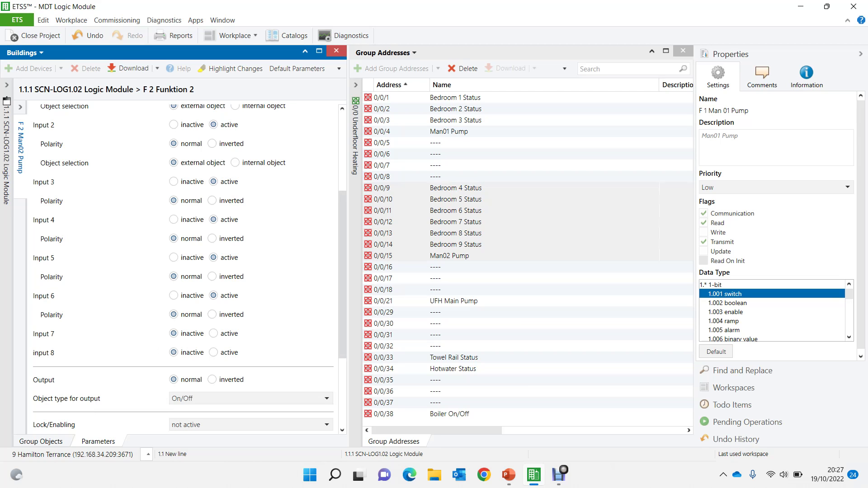
{"action": "scroll", "coordinate": [342, 271], "scroll_direction": "down", "scroll_amount": 3}
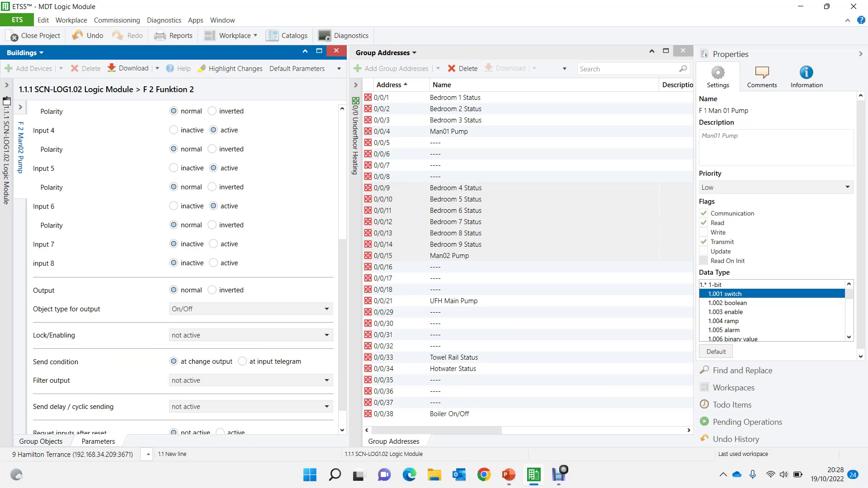
{"action": "scroll", "coordinate": [343, 335], "scroll_direction": "down", "scroll_amount": 1}
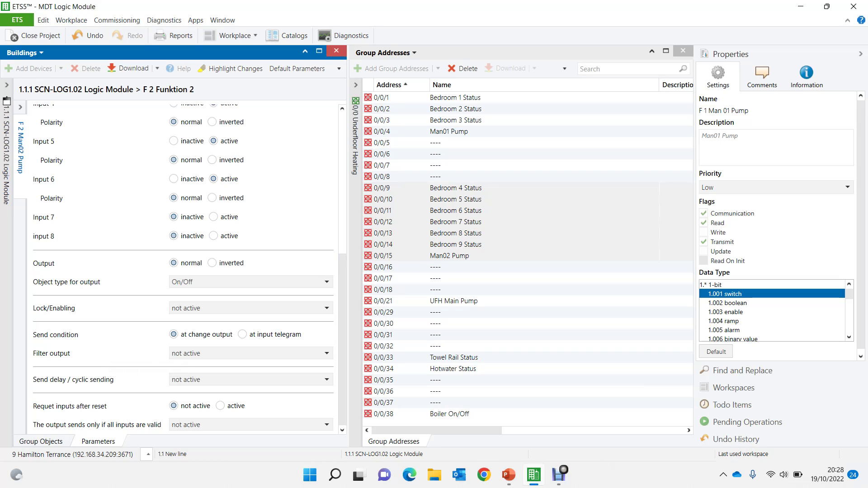
{"action": "left_click", "coordinate": [248, 353]}
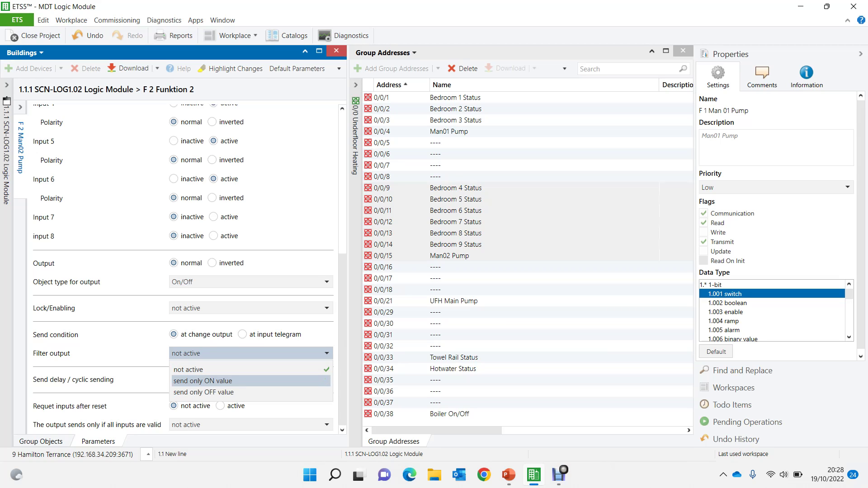
{"action": "key", "text": "Escape"}
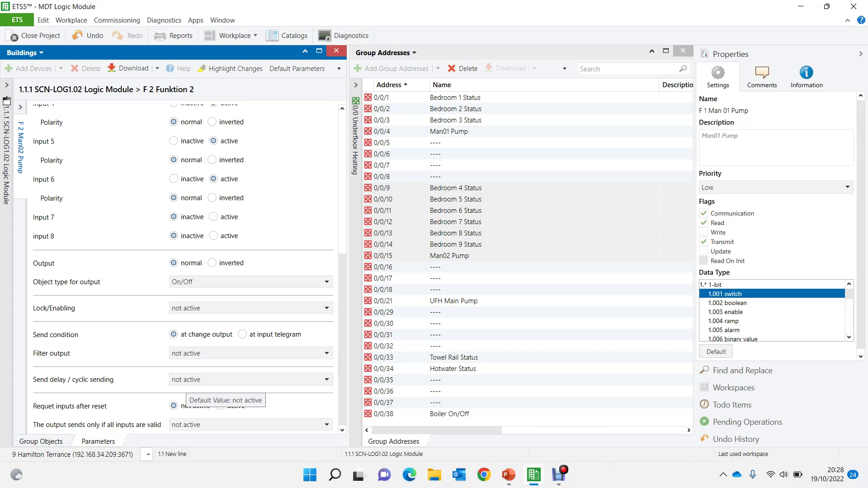
{"action": "left_click", "coordinate": [185, 380]}
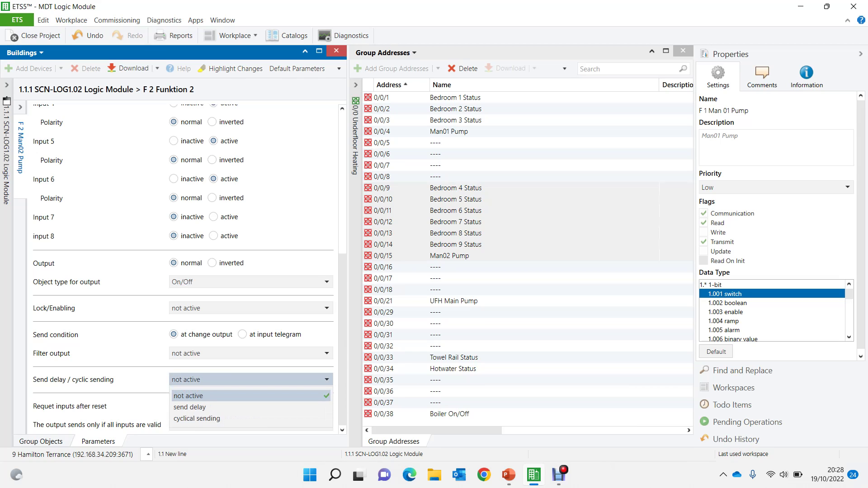
{"action": "key", "text": "Escape"}
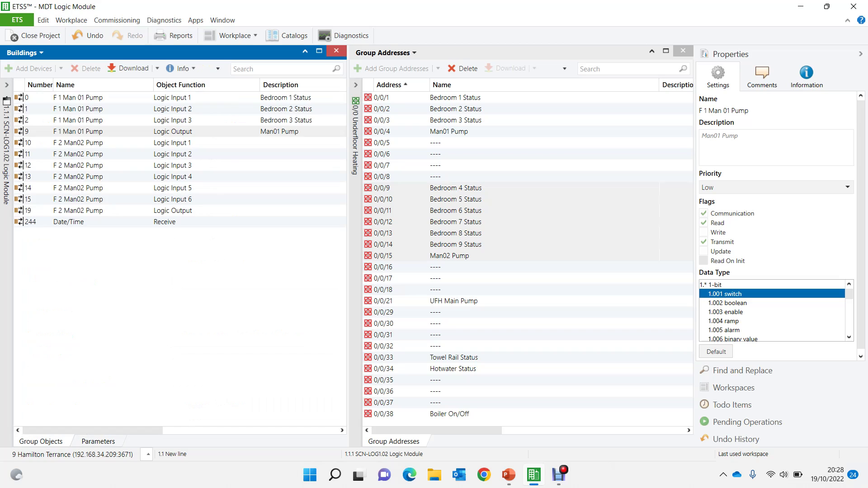
Step: Link the Bedroom 4, 5 and 6 Status group addresses to Logic Inputs 1, 2 and 3 of F 2 Man02 Pump
{"action": "left_click", "coordinate": [172, 142]}
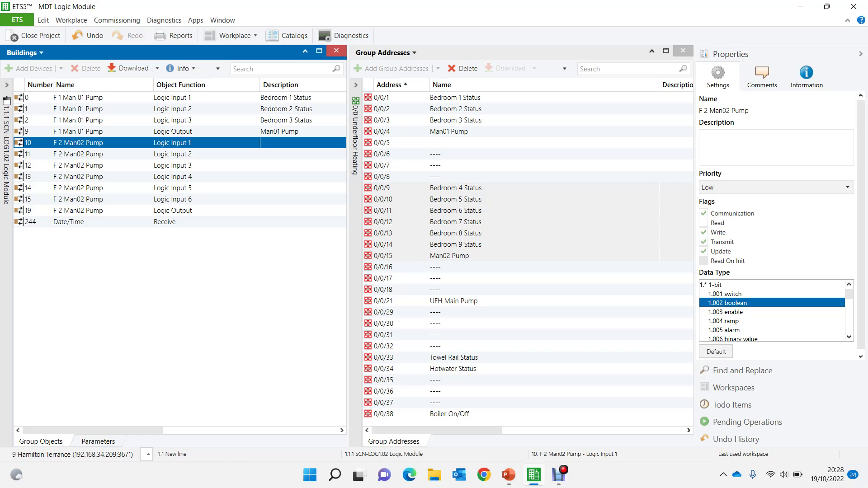
{"action": "left_click_drag", "start_coordinate": [457, 188], "coordinate": [290, 142]}
{"action": "left_click", "coordinate": [457, 199]}
{"action": "left_click_drag", "start_coordinate": [456, 199], "coordinate": [276, 155]}
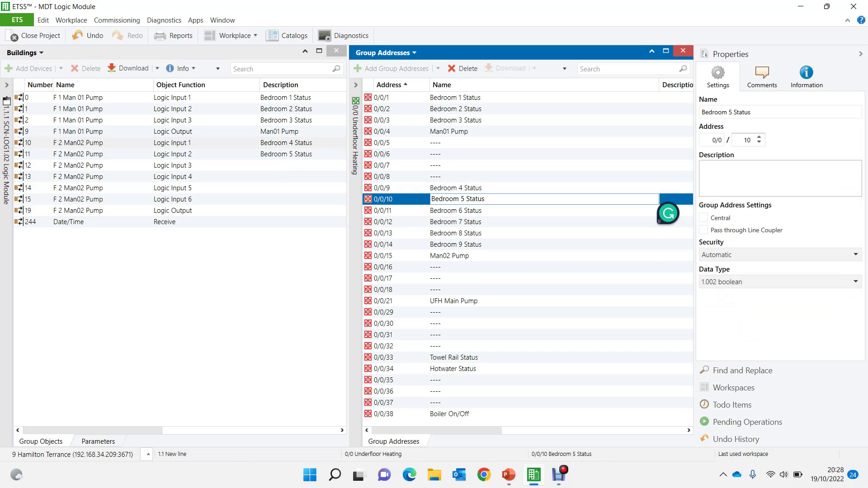
{"action": "left_click", "coordinate": [456, 210]}
{"action": "left_click_drag", "start_coordinate": [452, 211], "coordinate": [276, 168]}
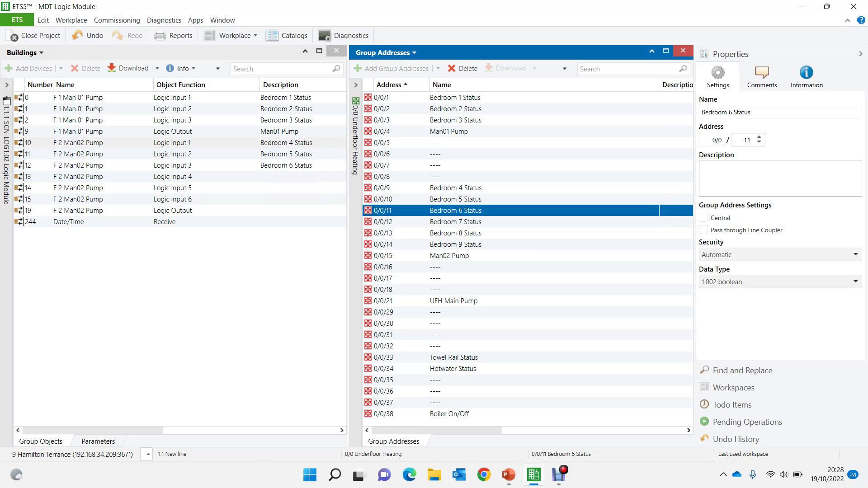
Step: Link Bedroom 7, 8 and 9 Status to Man02 Pump's Logic Inputs 4, 5 and 6, and its Logic Output to the Man02 Pump address
{"action": "left_click", "coordinate": [452, 222]}
{"action": "left_click_drag", "start_coordinate": [452, 222], "coordinate": [294, 177]}
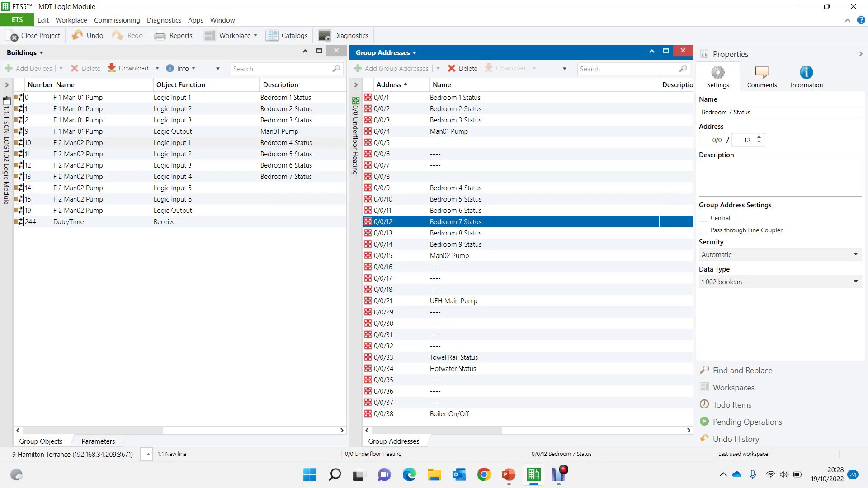
{"action": "left_click", "coordinate": [452, 233]}
{"action": "left_click_drag", "start_coordinate": [452, 233], "coordinate": [295, 200]}
{"action": "left_click", "coordinate": [452, 245]}
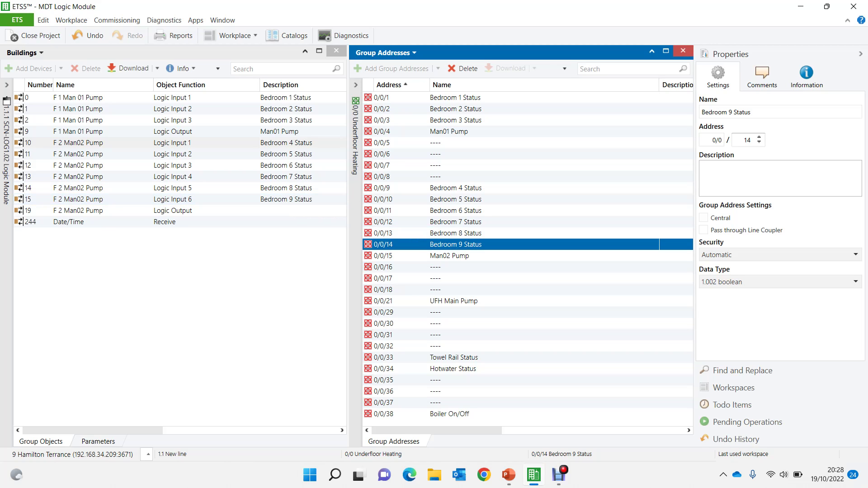
{"action": "left_click", "coordinate": [295, 210]}
{"action": "left_click_drag", "start_coordinate": [77, 210], "coordinate": [455, 256]}
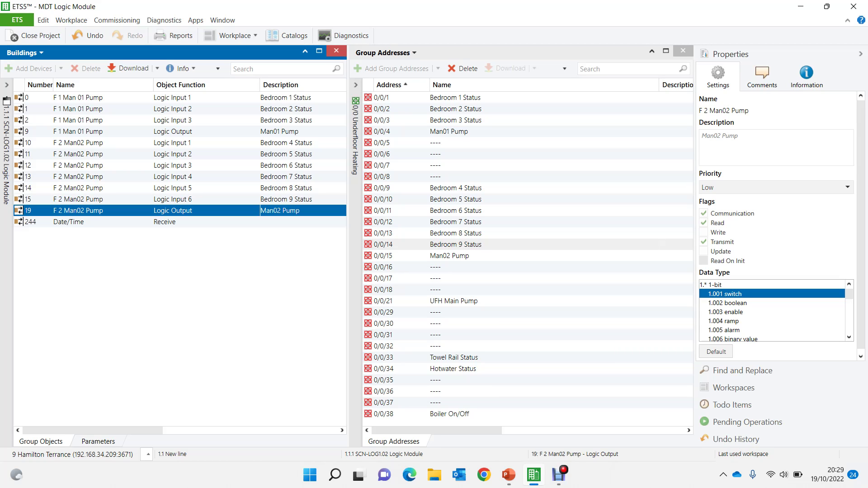
{"action": "left_click", "coordinate": [453, 300]}
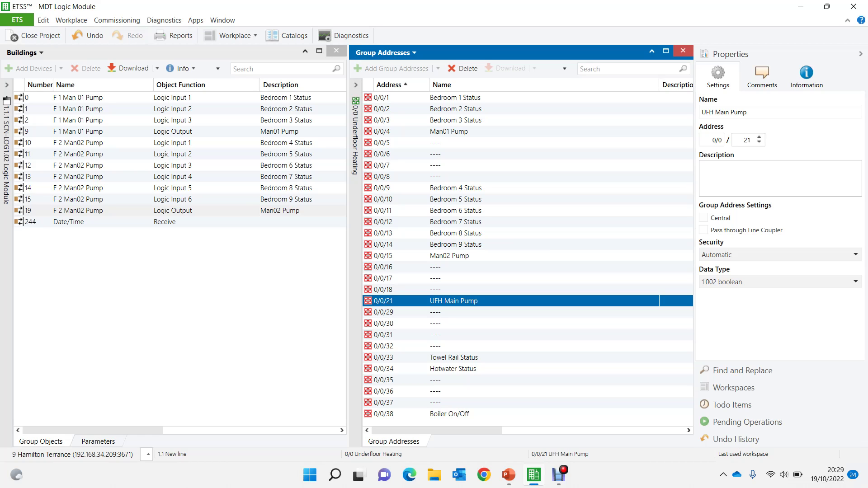
{"action": "left_click", "coordinate": [173, 211]}
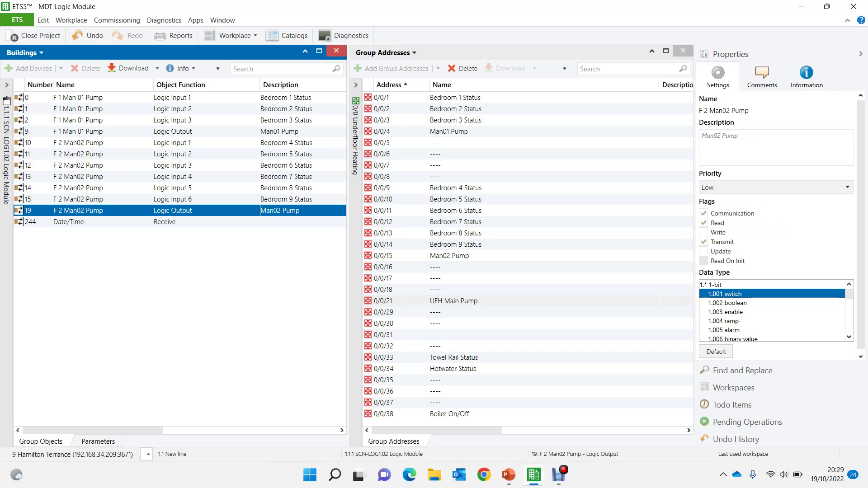
{"action": "left_click", "coordinate": [172, 131]}
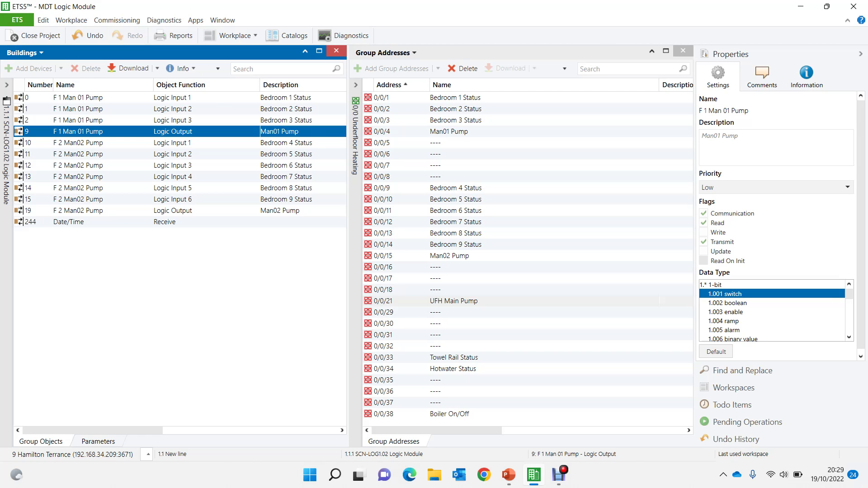
{"action": "left_click", "coordinate": [172, 210]}
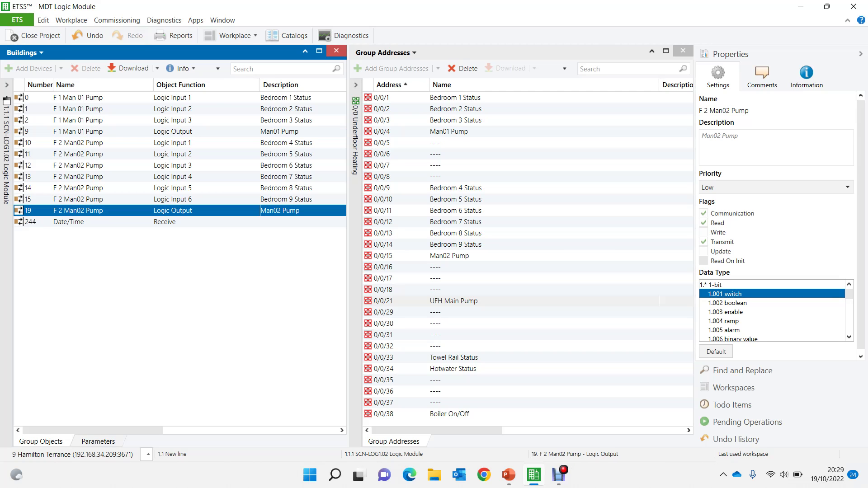
Step: Rename function F 3 of the logic module as UFH Main Pump
{"action": "left_click", "coordinate": [98, 441]}
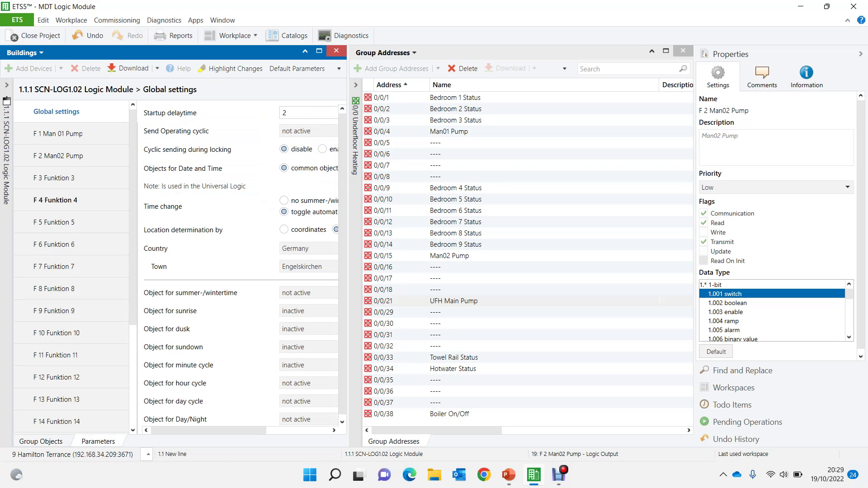
{"action": "left_click", "coordinate": [55, 178]}
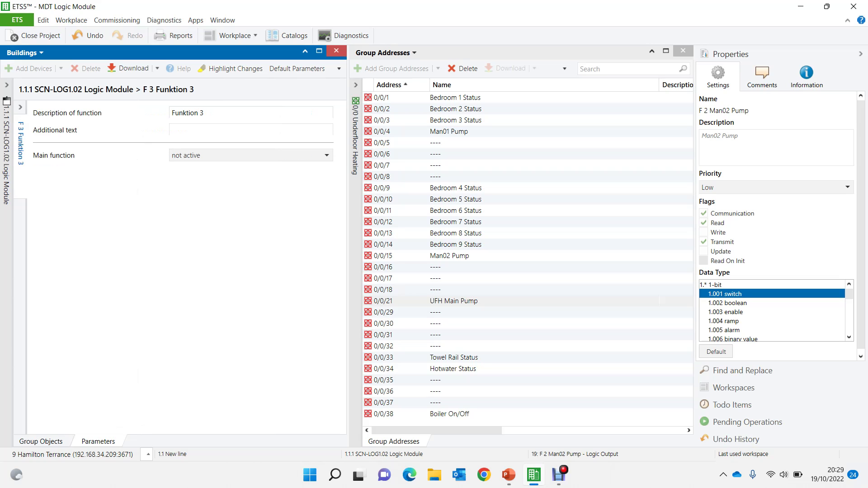
{"action": "key", "text": "BackSpace"}
{"action": "key", "text": "BackSpace"}
{"action": "key", "text": "BackSpace"}
{"action": "key", "text": "BackSpace"}
{"action": "key", "text": "BackSpace"}
{"action": "key", "text": "BackSpace"}
{"action": "key", "text": "BackSpace"}
{"action": "key", "text": "BackSpace"}
{"action": "key", "text": "BackSpace"}
{"action": "key", "text": "BackSpace"}
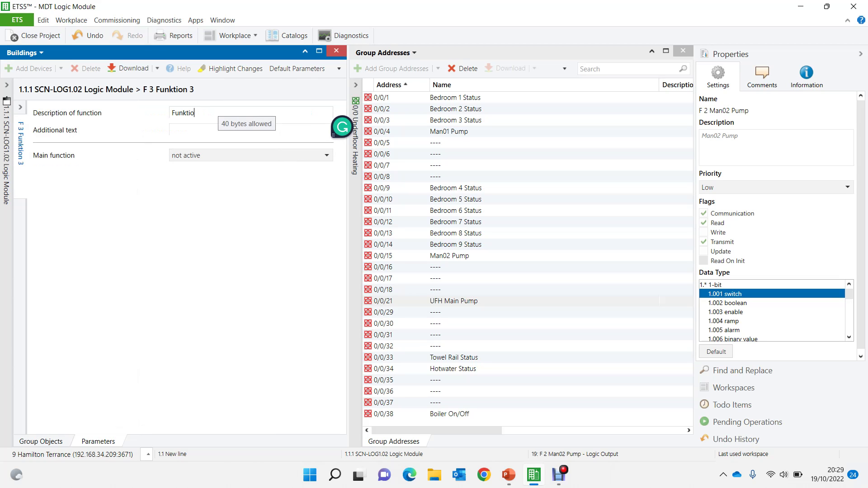
{"action": "type", "text": "U"}
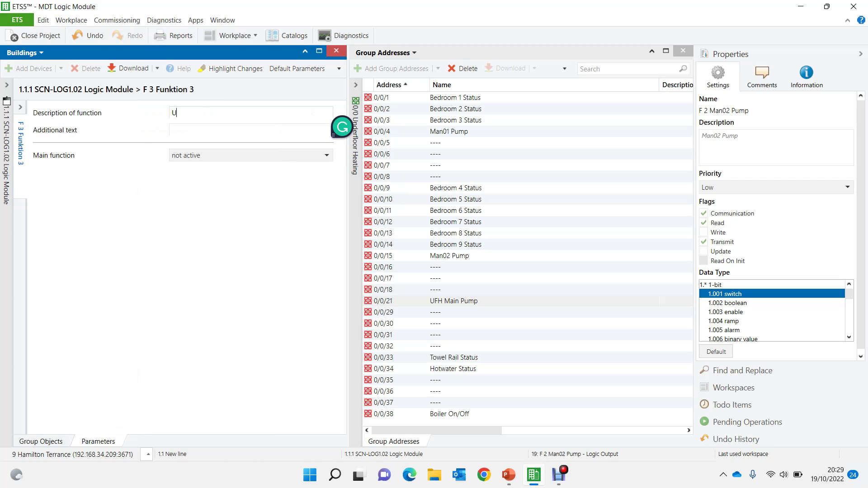
{"action": "key", "text": "BackSpace"}
{"action": "type", "text": "UFH Main Pun"}
{"action": "key", "text": "BackSpace"}
{"action": "type", "text": "mp"}
Step: Set the UFH Main Pump main function to Logoc gate / Inverter with OR as its logic function
{"action": "left_click", "coordinate": [250, 155]}
{"action": "key", "text": "Down"}
{"action": "key", "text": "Down"}
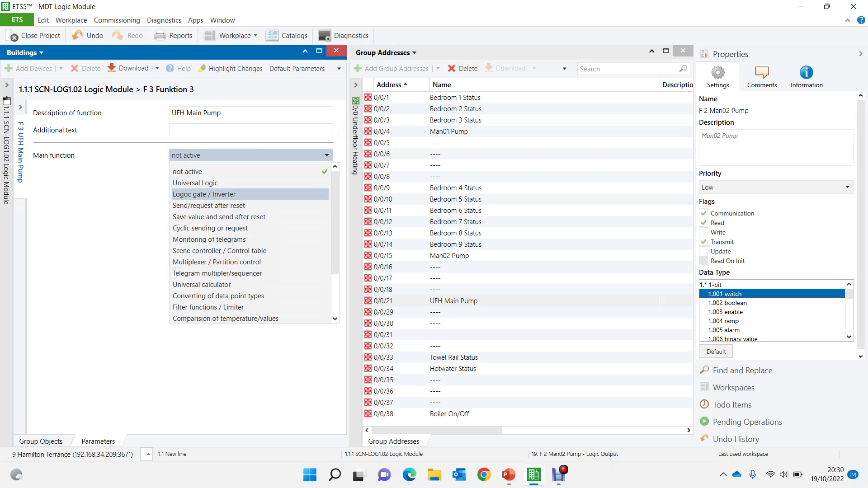
{"action": "key", "text": "Return"}
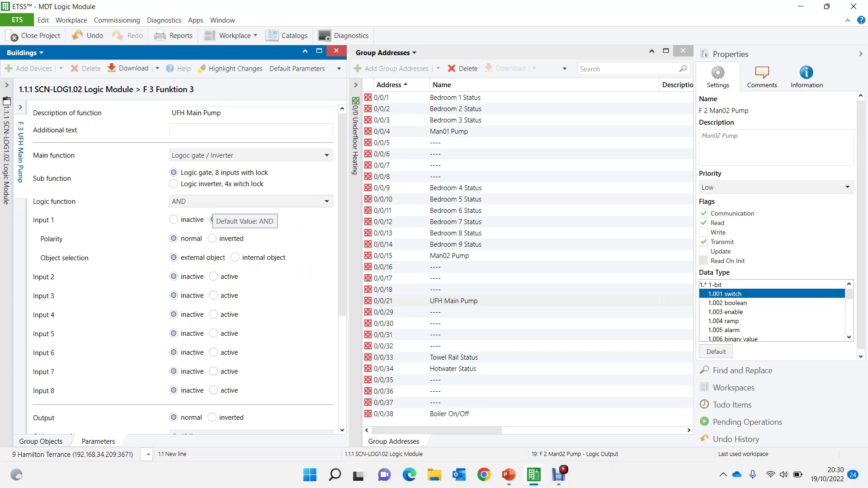
{"action": "left_click", "coordinate": [211, 202]}
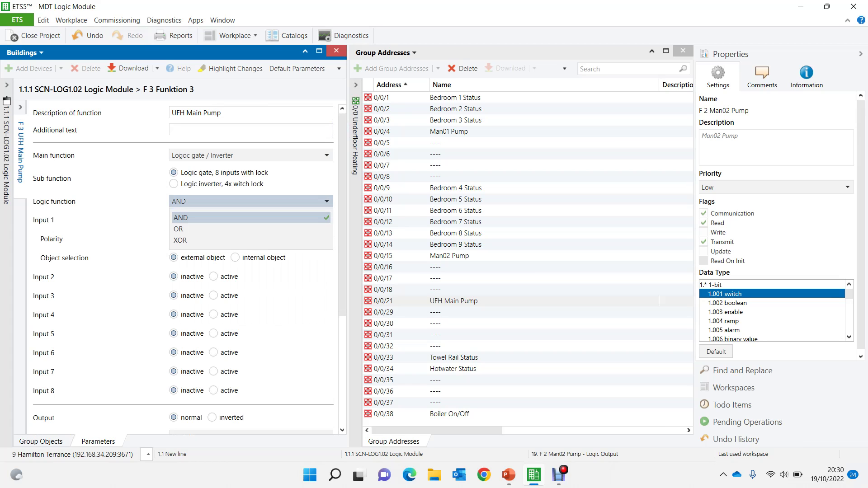
{"action": "left_click", "coordinate": [211, 229]}
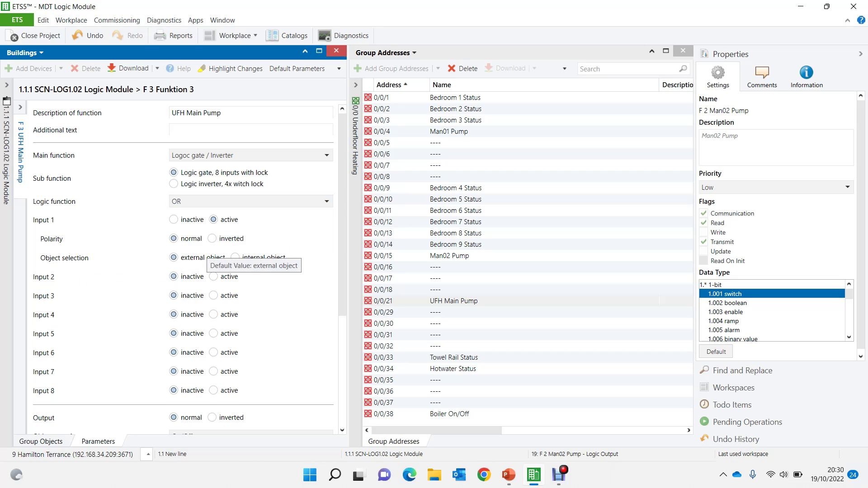
Step: Set UFH Main Pump's Input 1 to use internal object number 9
{"action": "left_click", "coordinate": [235, 257]}
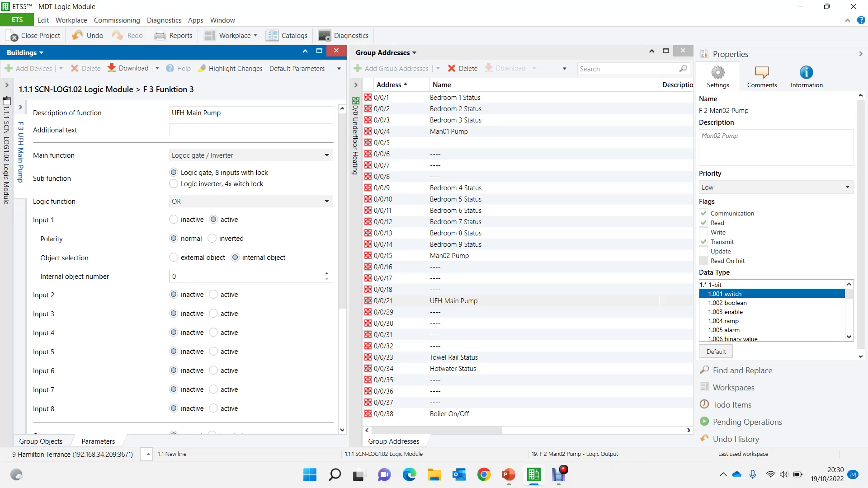
{"action": "double_click", "coordinate": [184, 276]}
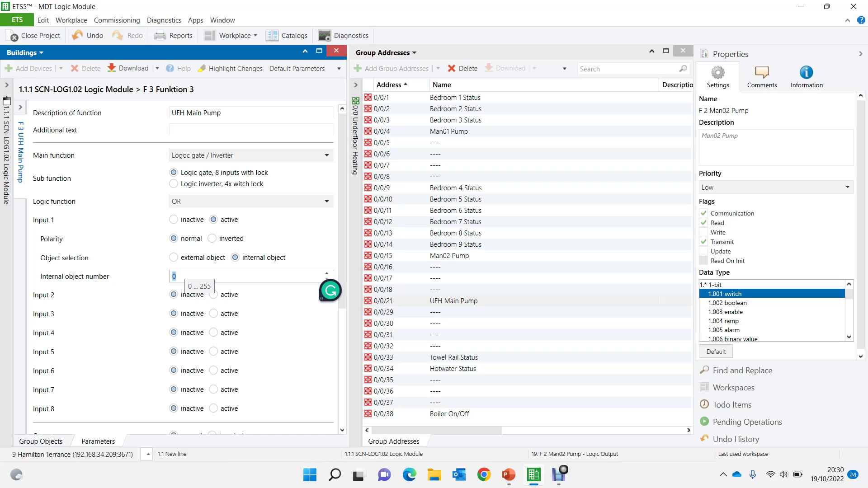
{"action": "type", "text": "9"}
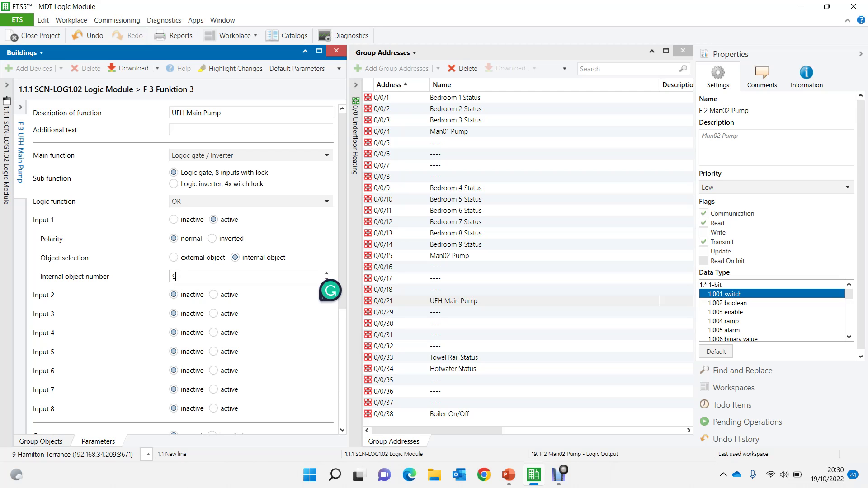
Step: Check the group object numbers of the Man01 and Man02 Pump logic outputs, widening the Number column
{"action": "left_click", "coordinate": [41, 441]}
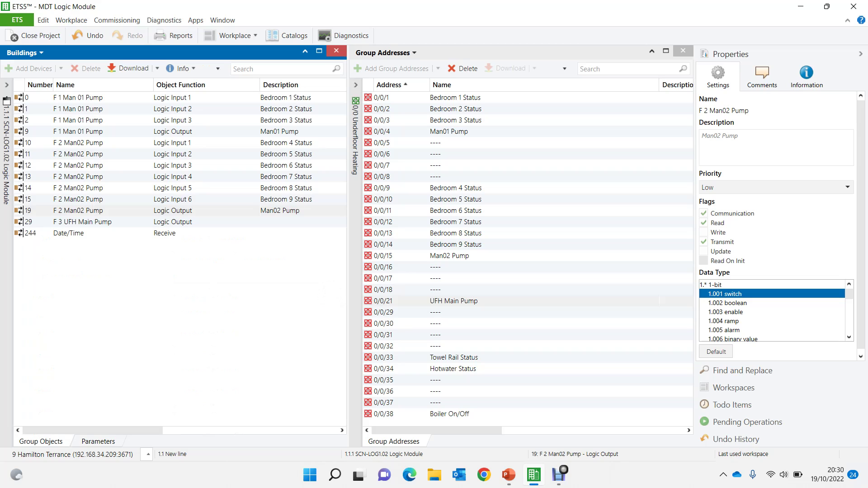
{"action": "left_click", "coordinate": [173, 131]}
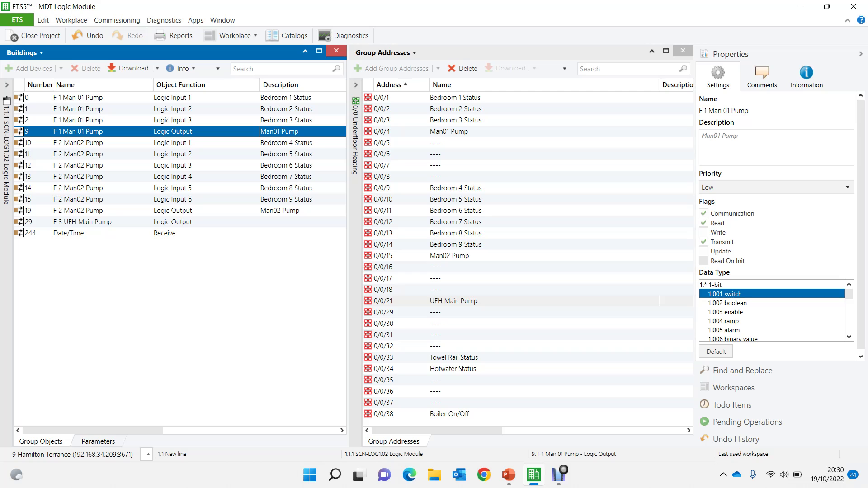
{"action": "left_click_drag", "start_coordinate": [53, 84], "coordinate": [71, 84]}
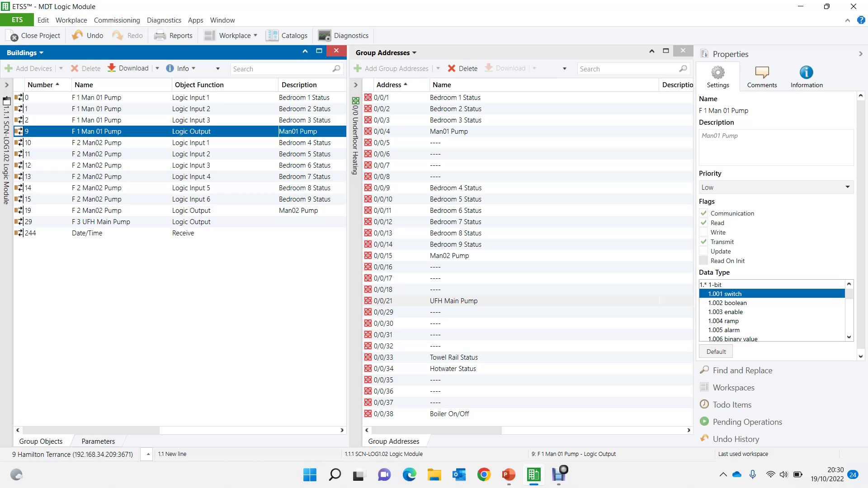
{"action": "left_click", "coordinate": [298, 210]}
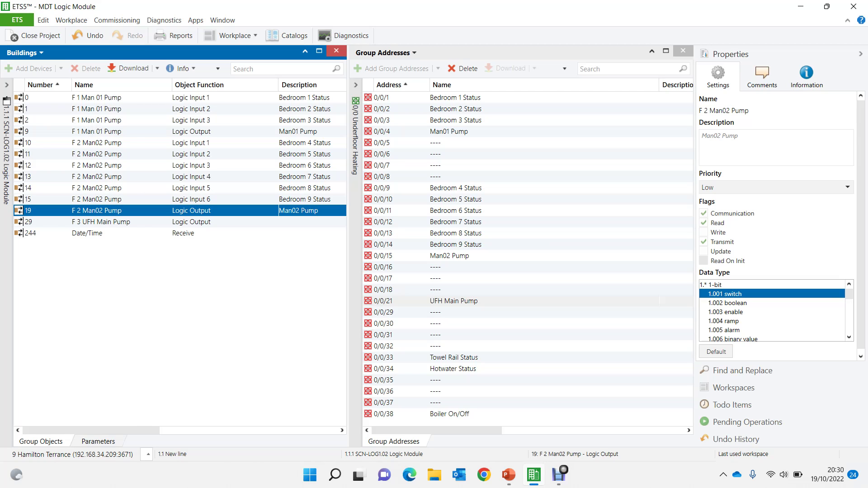
Step: Activate Input 2 of the UFH Main Pump function and set it to use internal object number 19
{"action": "left_click", "coordinate": [98, 442]}
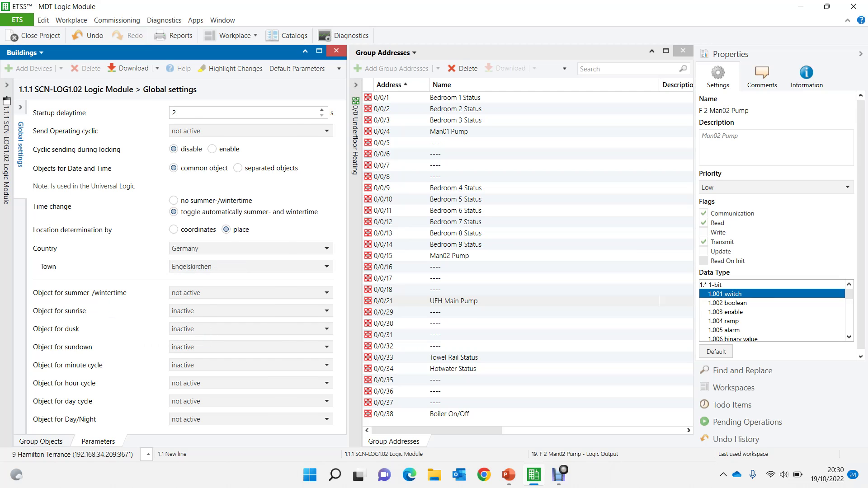
{"action": "left_click", "coordinate": [6, 85]}
{"action": "left_click", "coordinate": [25, 167]}
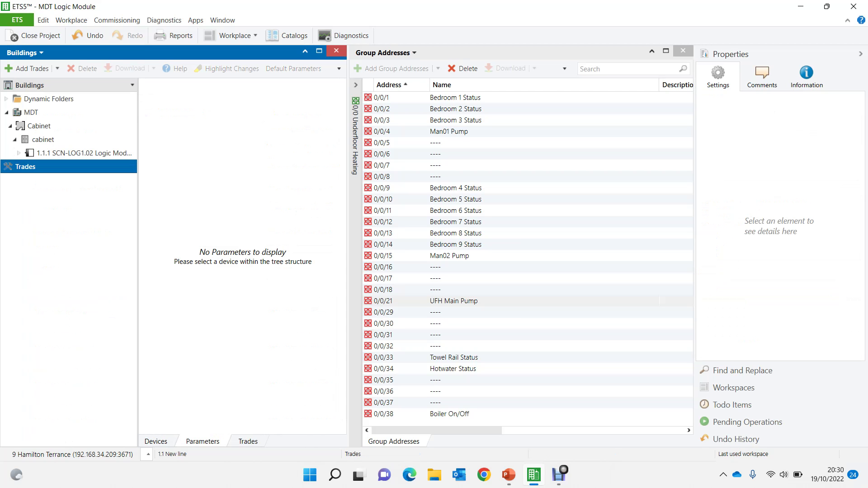
{"action": "left_click", "coordinate": [85, 153]}
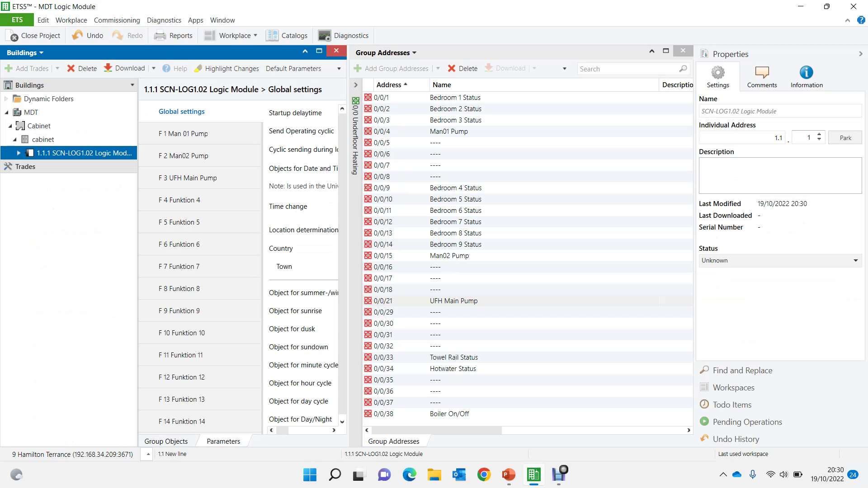
{"action": "left_click", "coordinate": [188, 178]}
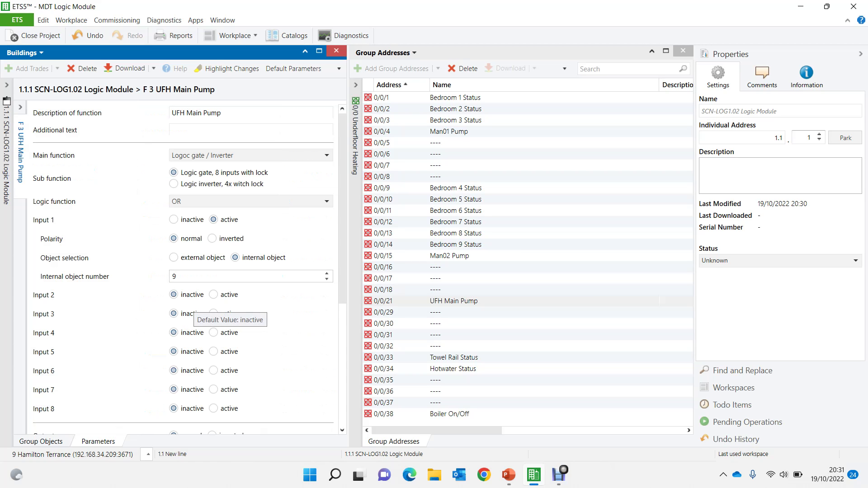
{"action": "left_click", "coordinate": [214, 295]}
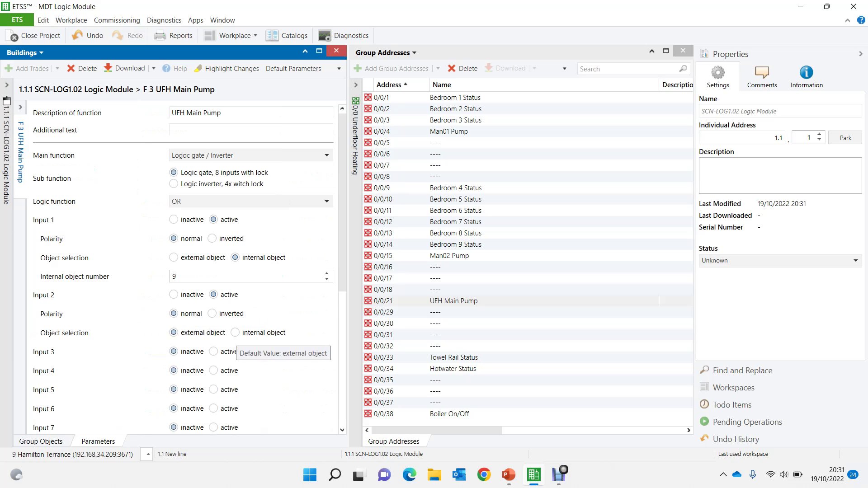
{"action": "left_click", "coordinate": [235, 333]}
{"action": "double_click", "coordinate": [190, 351]}
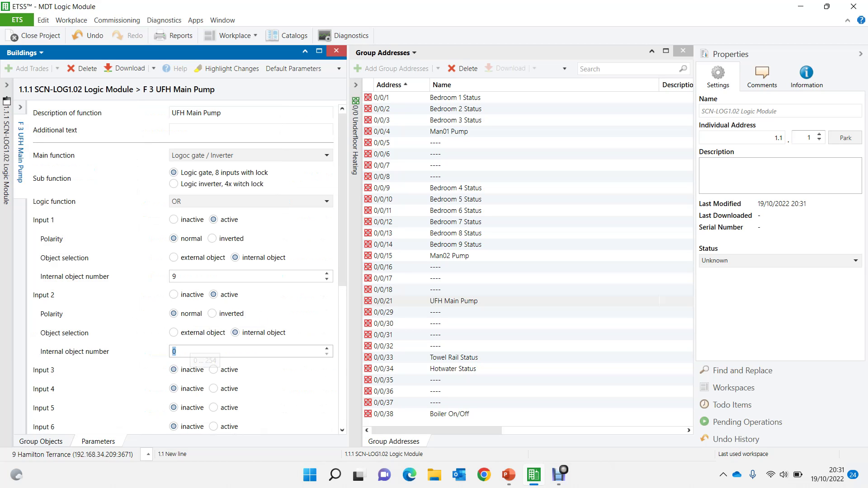
{"action": "type", "text": "19"}
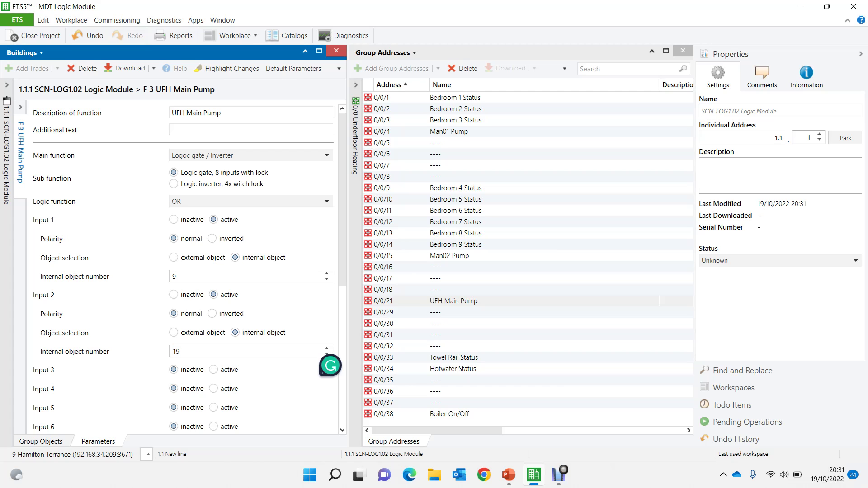
Step: Link the Logic Output of F 3 UFH Main Pump to the UFH Main Pump group address 0/0/21
{"action": "left_click", "coordinate": [41, 441]}
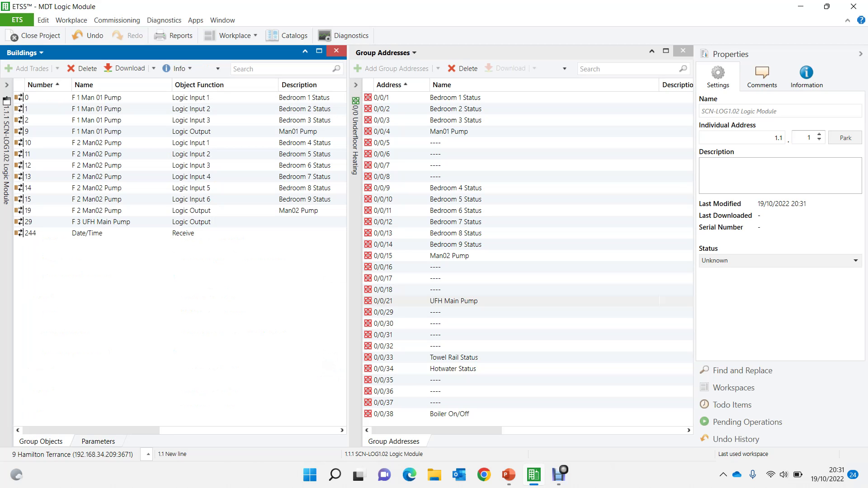
{"action": "left_click", "coordinate": [100, 221]}
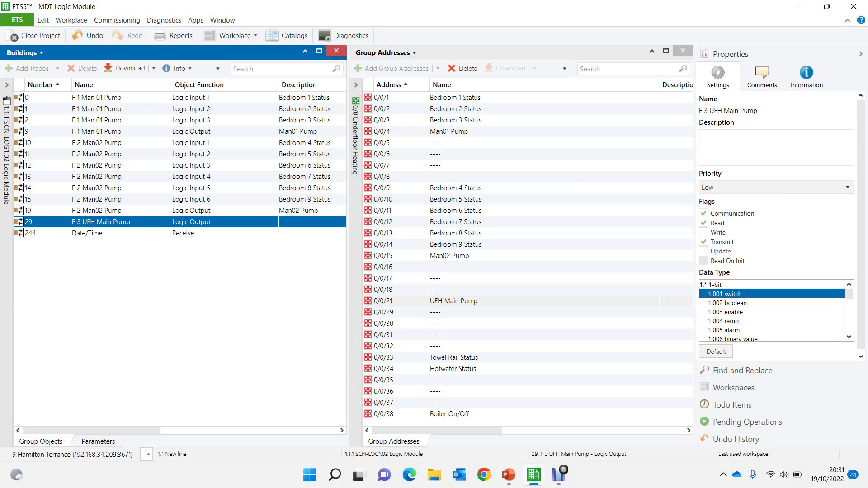
{"action": "left_click_drag", "start_coordinate": [101, 222], "coordinate": [463, 309]}
Step: Switch to the PowerPoint slide show to examine the Underfloor Heating Logic diagram's remaining OR gates, and return to ETS5
{"action": "mouse_move", "coordinate": [509, 475]}
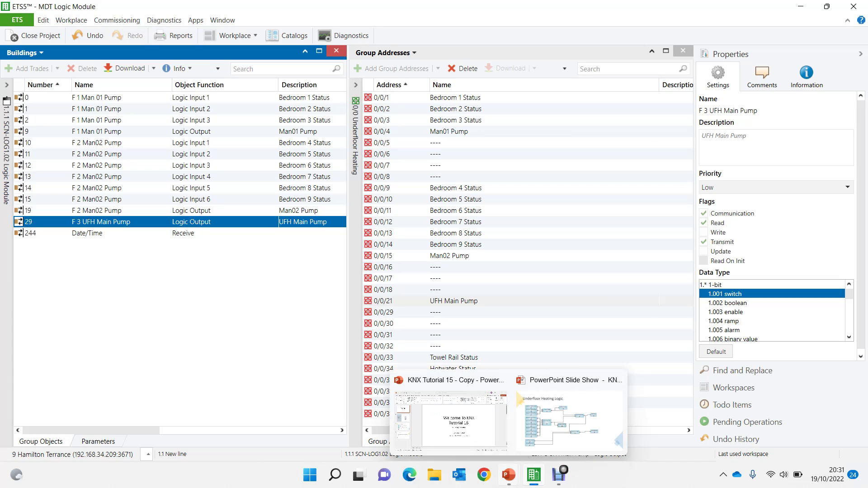
{"action": "left_click", "coordinate": [566, 421]}
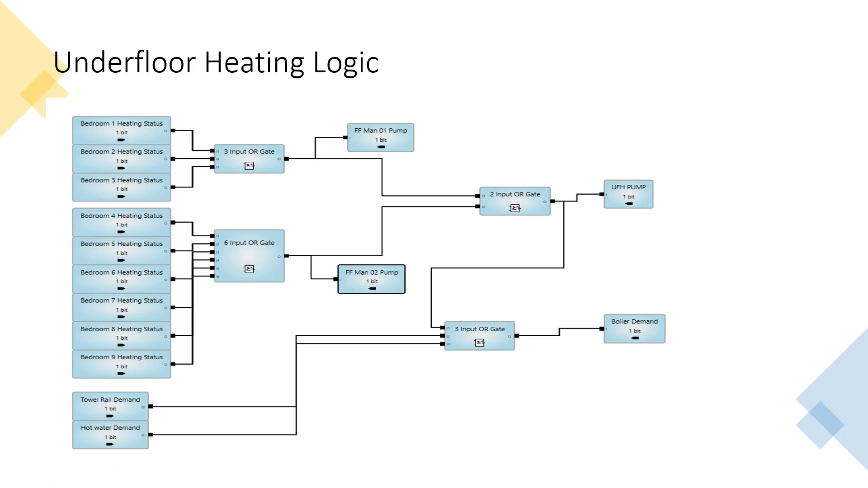
{"action": "key", "text": "alt+Tab"}
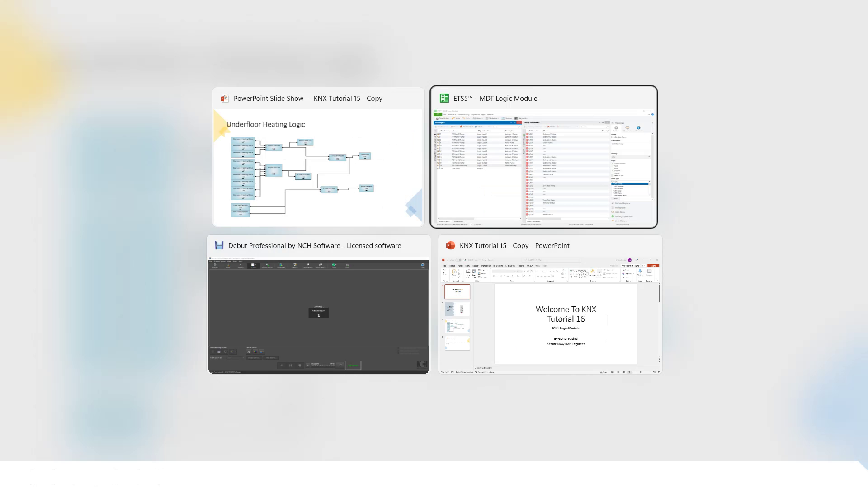
{"action": "key", "text": "alt+Tab"}
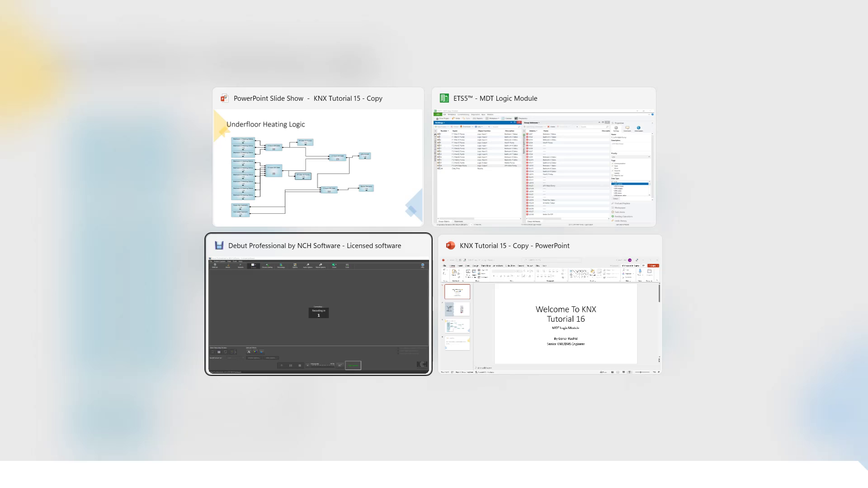
{"action": "key", "text": "alt+Tab"}
{"action": "key", "text": "alt+Tab"}
{"action": "key", "text": "alt+Tab"}
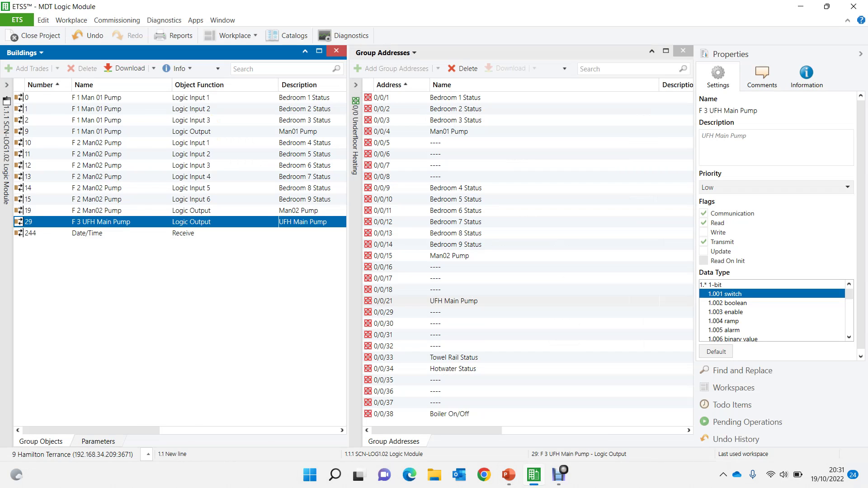
Step: Rename function F 4 of the logic module as Boiler Demand
{"action": "left_click", "coordinate": [98, 441]}
{"action": "left_click", "coordinate": [55, 200]}
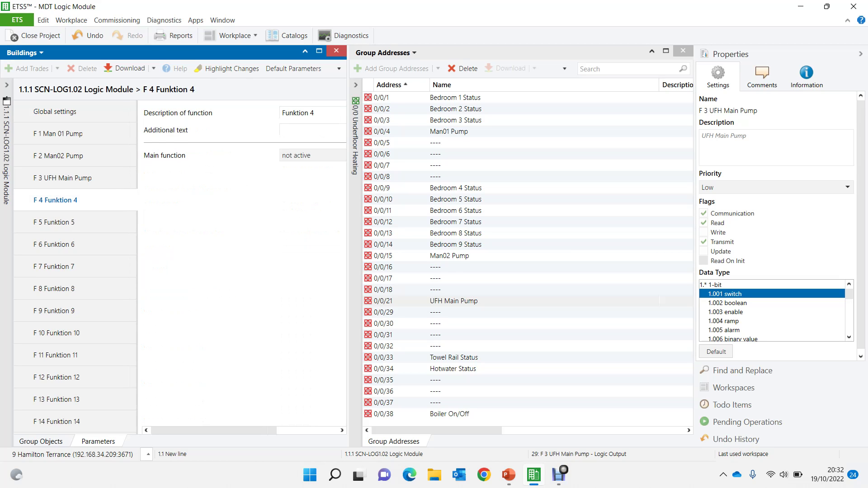
{"action": "left_click", "coordinate": [208, 113]}
{"action": "key", "text": "ctrl+a"}
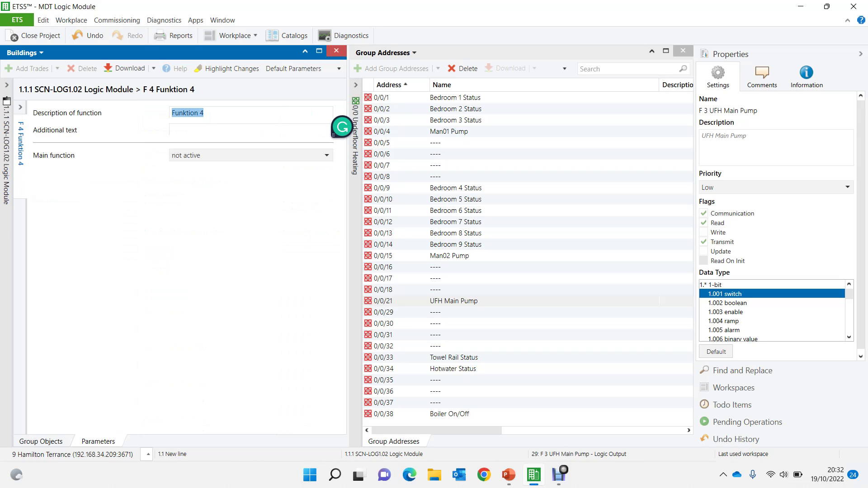
{"action": "type", "text": "Boiler Demand"}
Step: Set the Boiler Demand function's main function to Logoc gate / Inverter and its logic function to OR
{"action": "left_click", "coordinate": [193, 155]}
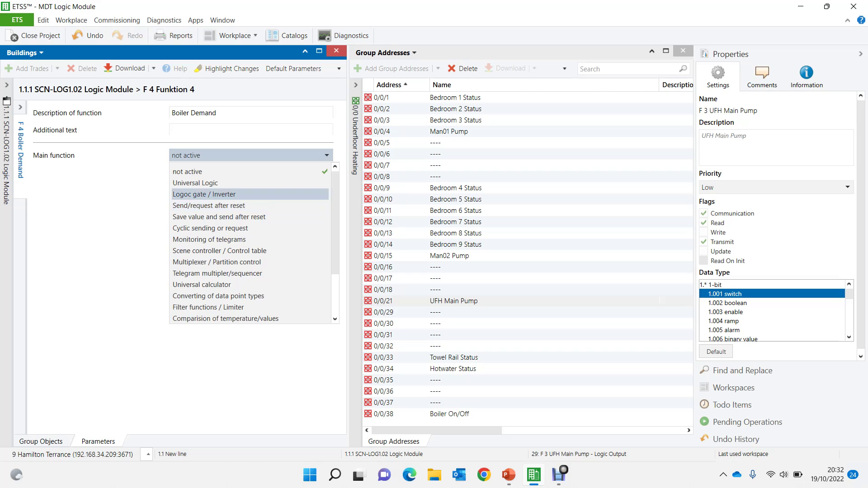
{"action": "left_click", "coordinate": [204, 194]}
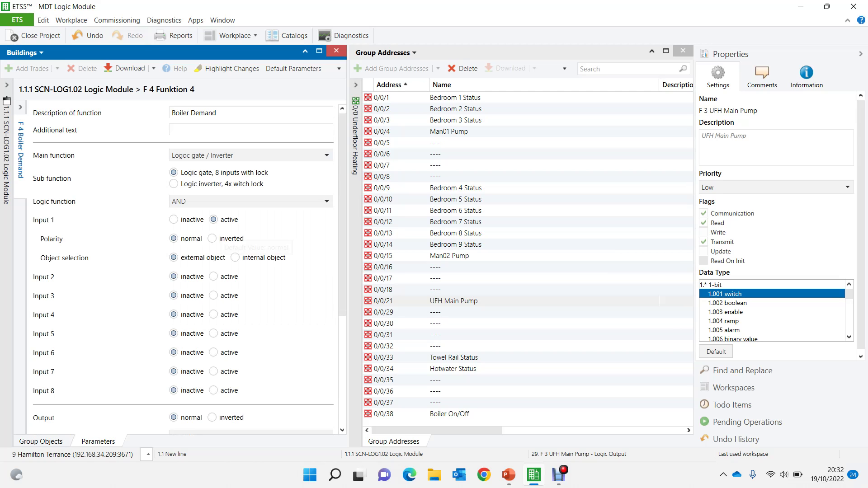
{"action": "left_click", "coordinate": [211, 202]}
{"action": "left_click", "coordinate": [211, 230]}
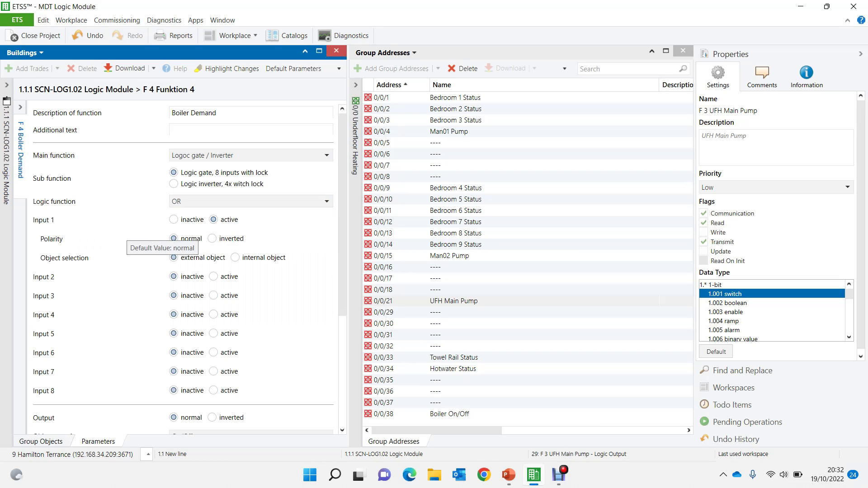
Step: Set Input 1 of Boiler Demand to use internal object number 39, and activate Inputs 2 and 3
{"action": "left_click", "coordinate": [235, 257]}
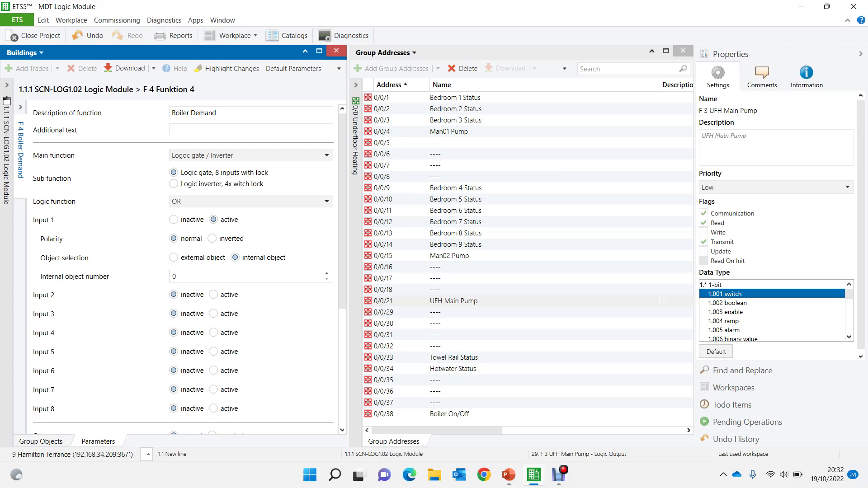
{"action": "left_click", "coordinate": [40, 442]}
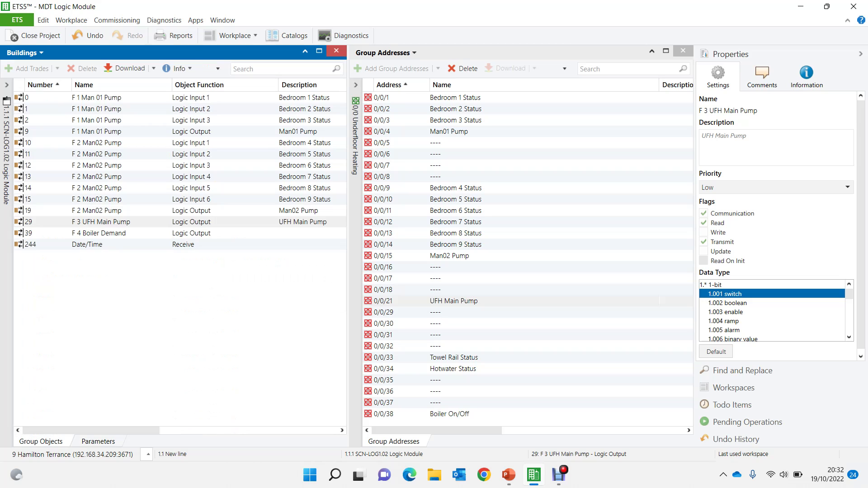
{"action": "left_click", "coordinate": [98, 233]}
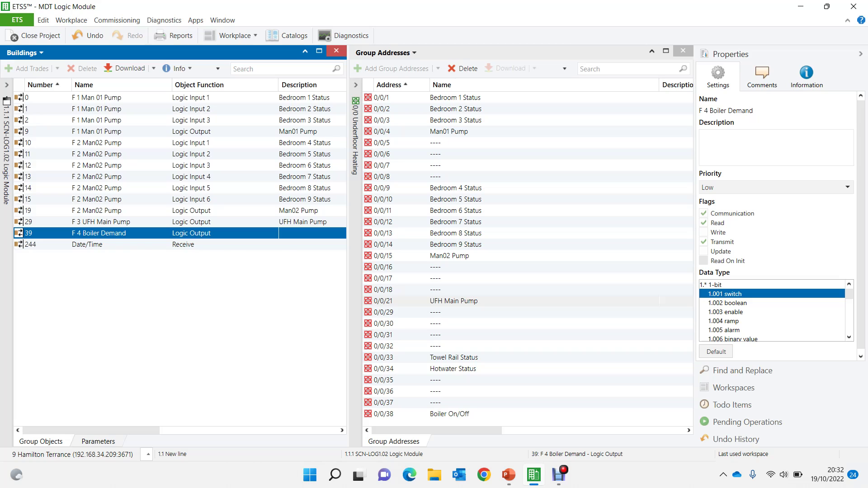
{"action": "left_click", "coordinate": [98, 442]}
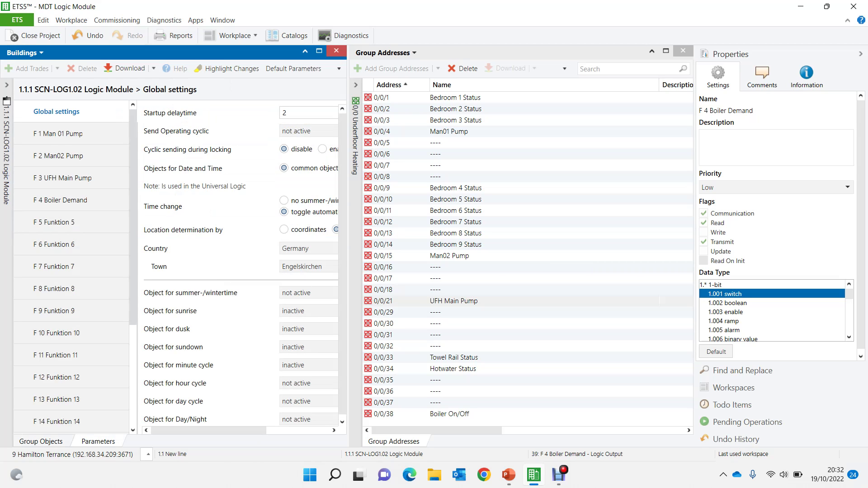
{"action": "left_click", "coordinate": [62, 200]}
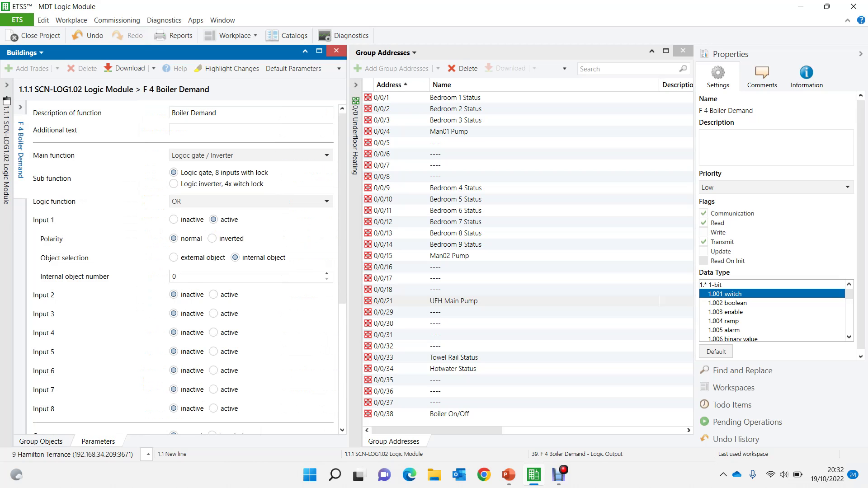
{"action": "left_click", "coordinate": [189, 276]}
{"action": "type", "text": "39"}
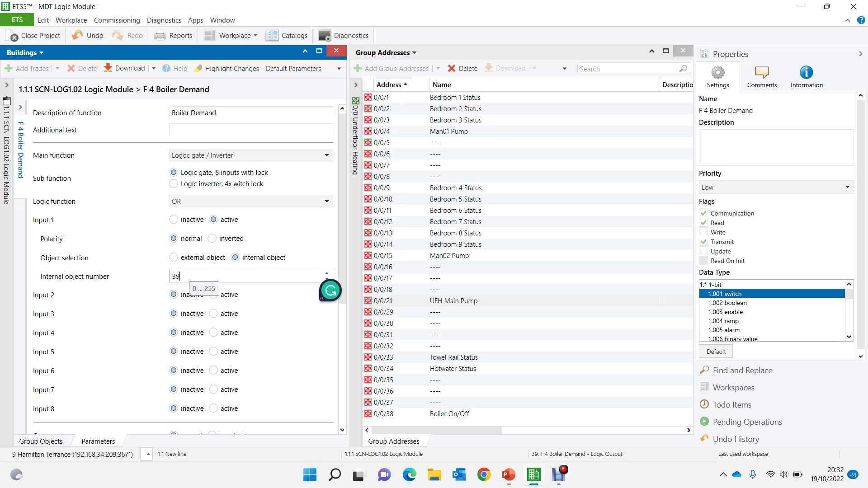
{"action": "left_click", "coordinate": [214, 294]}
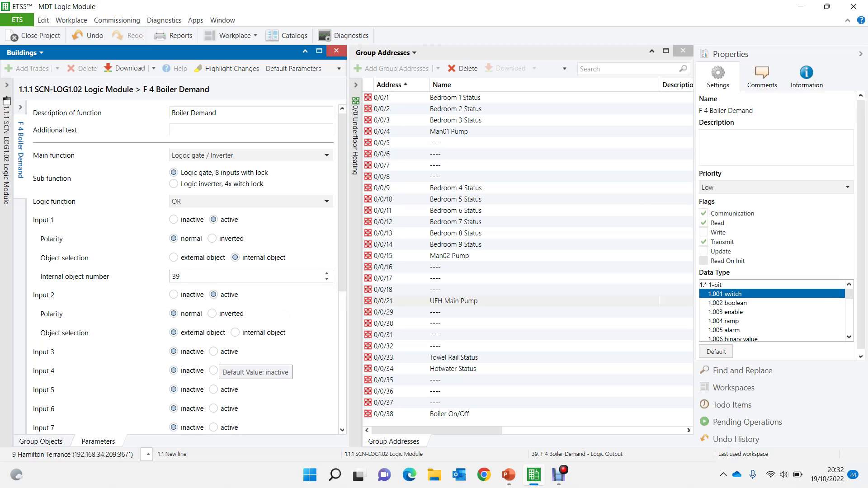
{"action": "left_click", "coordinate": [214, 351]}
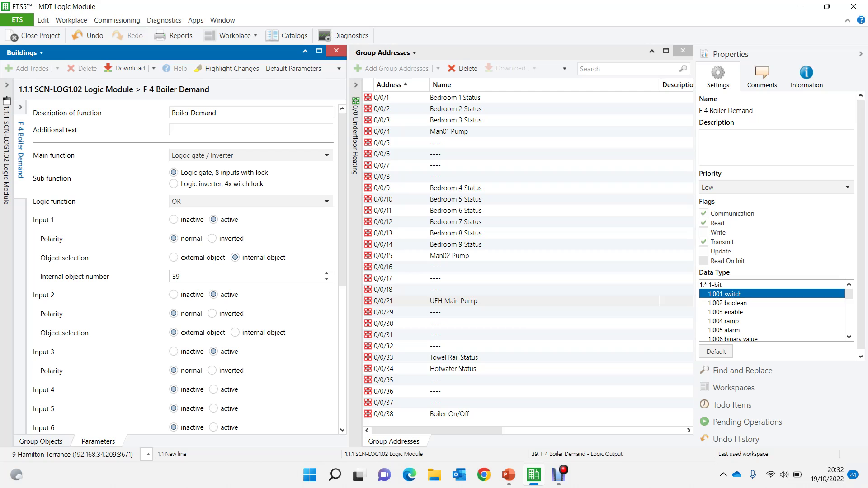
Step: Link Boiler Demand's Logic Input 2 to Towel Rail Status 0/0/33, Input 3 to Hotwater Status 0/0/34 and Output to Boiler On/Off 0/0/38
{"action": "left_click", "coordinate": [40, 441]}
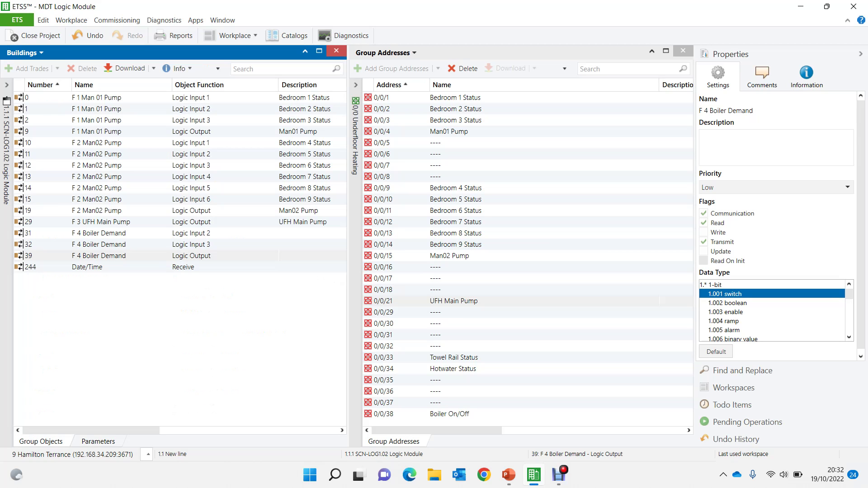
{"action": "left_click_drag", "start_coordinate": [191, 233], "coordinate": [294, 246]}
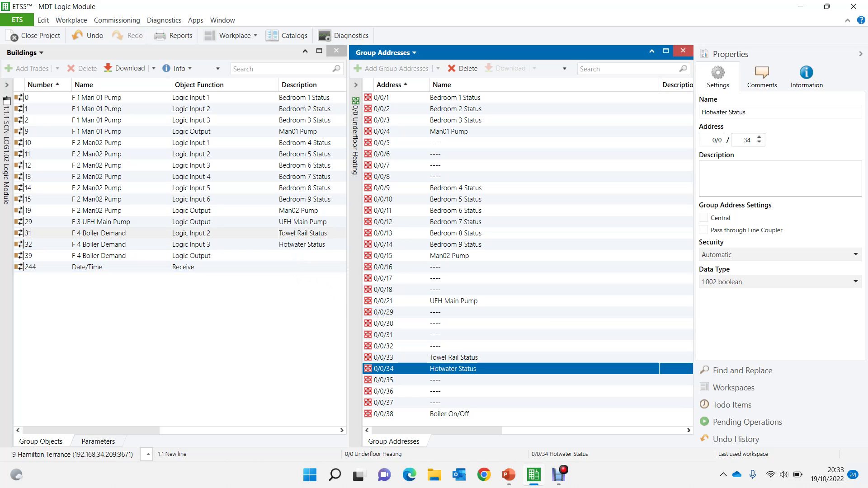
{"action": "left_click_drag", "start_coordinate": [113, 255], "coordinate": [477, 428]}
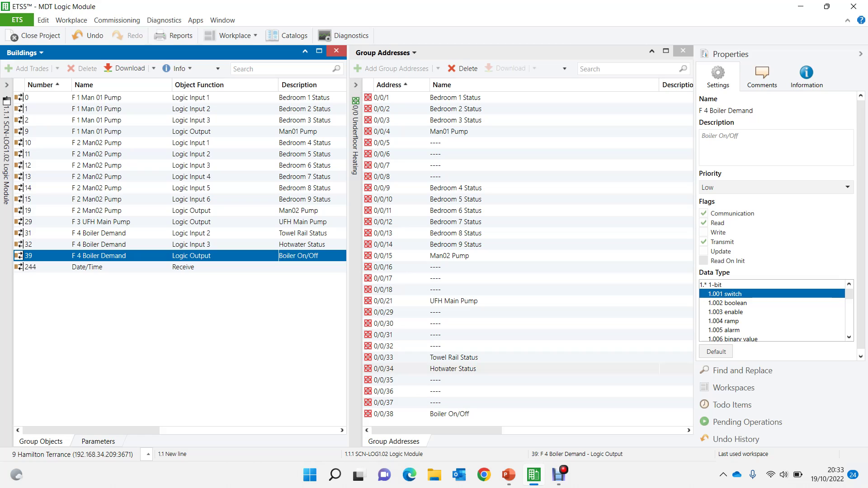
Step: Display the parameters of F 5 Funktion 5 and close the Group Addresses window
{"action": "left_click", "coordinate": [98, 441]}
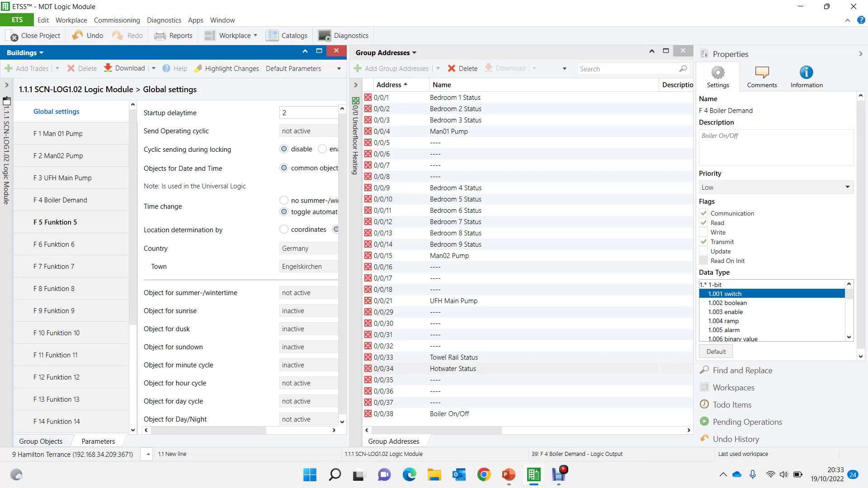
{"action": "left_click", "coordinate": [55, 222]}
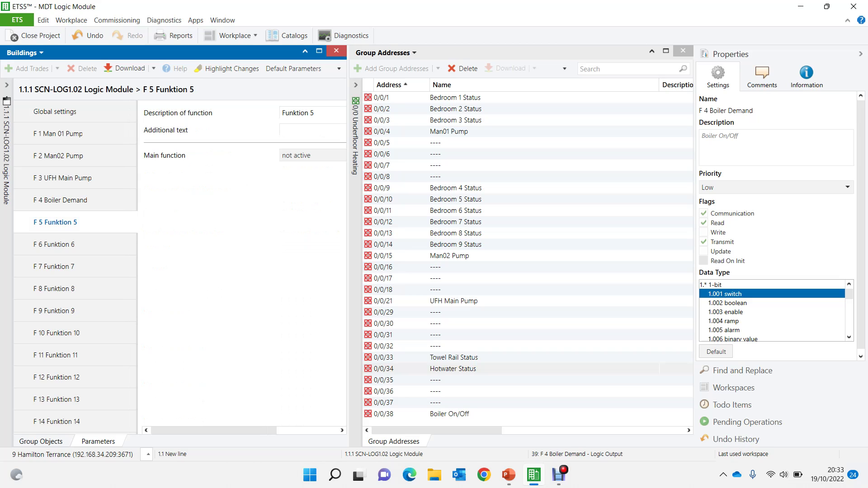
{"action": "left_click", "coordinate": [683, 51]}
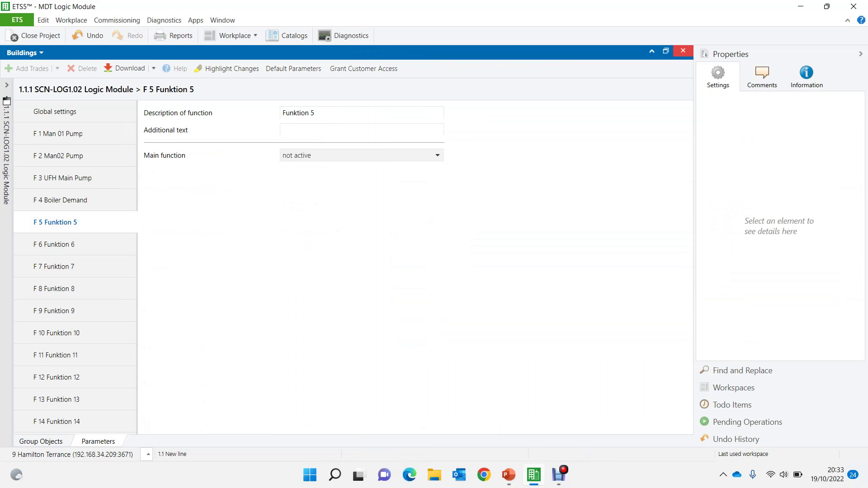
Step: Examine the main function options available for F 5 Funktion 5, from Universal Logic to Converting to PWM, leaving the function not active
{"action": "left_click", "coordinate": [362, 155]}
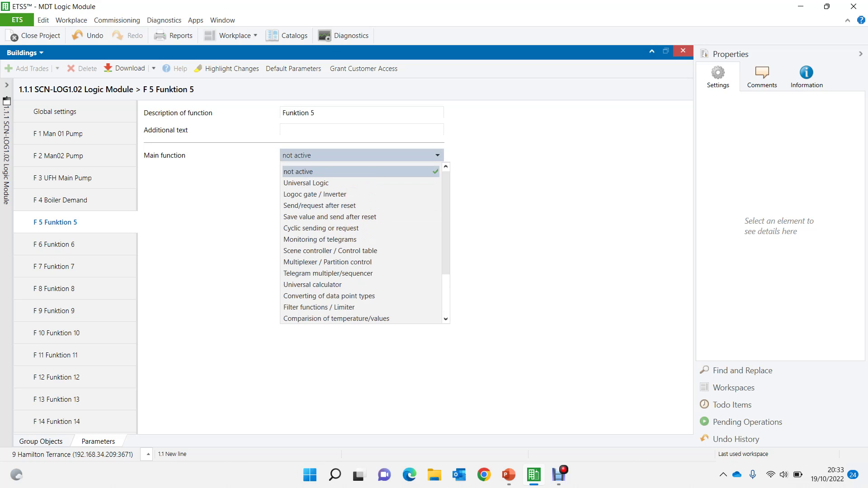
{"action": "key", "text": "Down"}
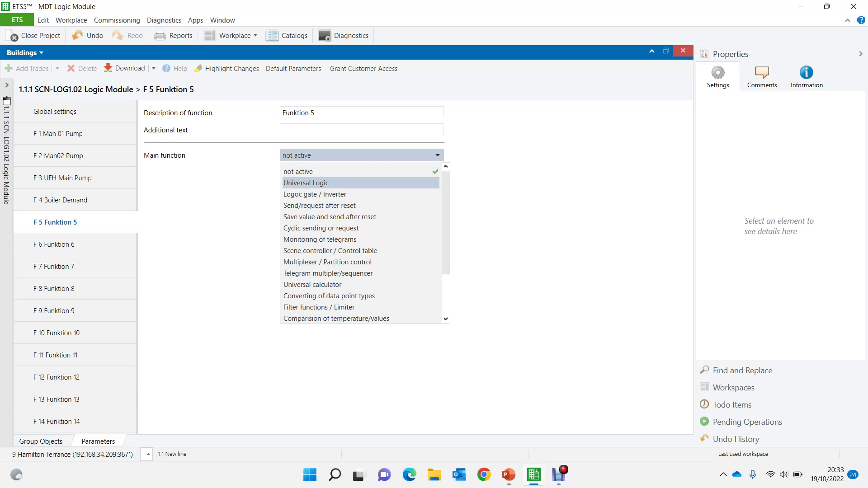
{"action": "key", "text": "Down"}
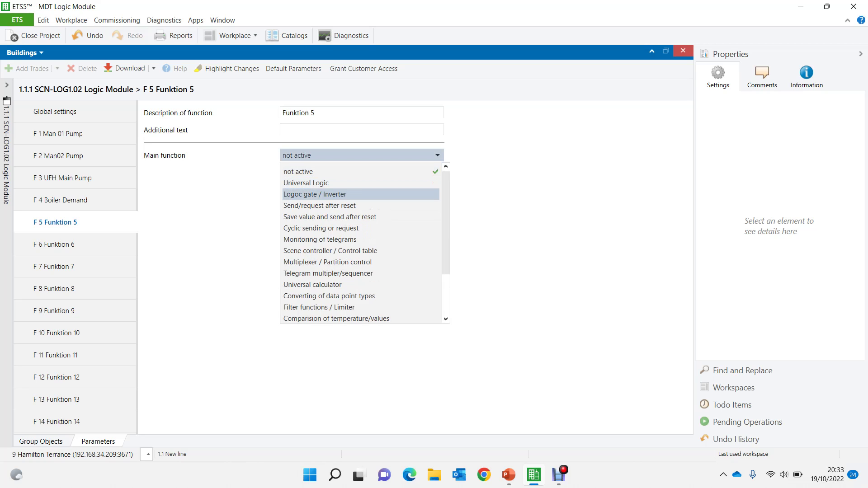
{"action": "key", "text": "Down"}
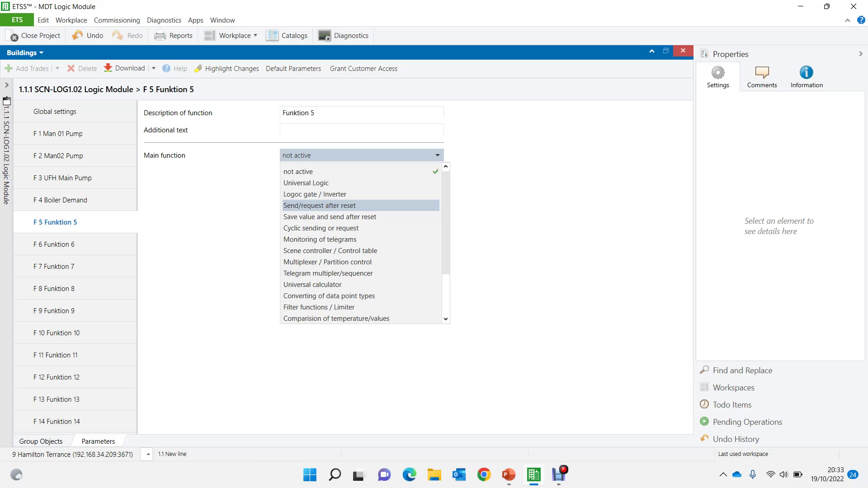
{"action": "key", "text": "Down"}
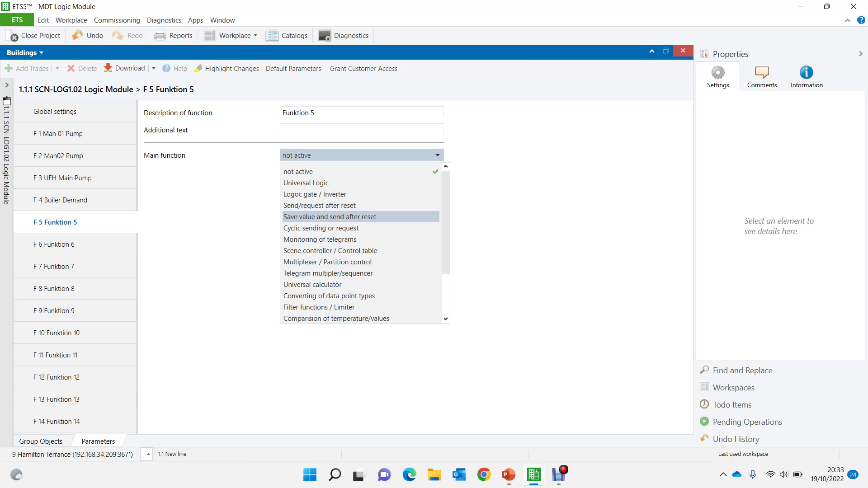
{"action": "key", "text": "Down"}
{"action": "key", "text": "Down"}
{"action": "key", "text": "Up"}
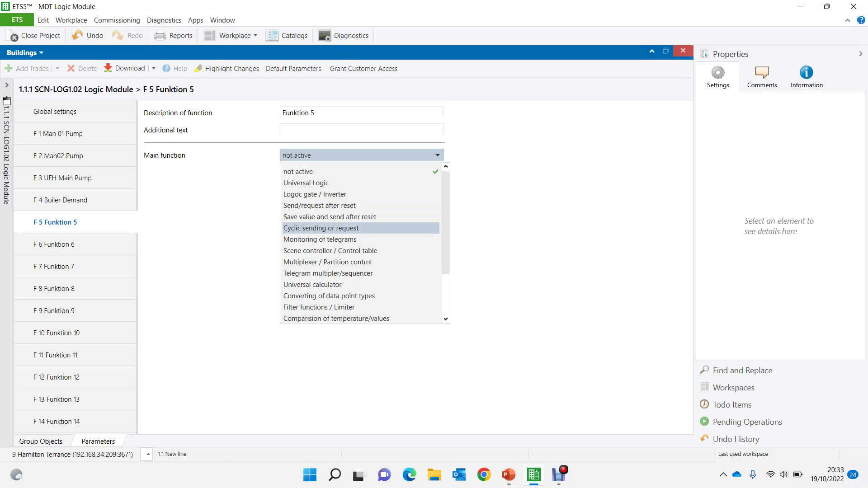
{"action": "key", "text": "Down"}
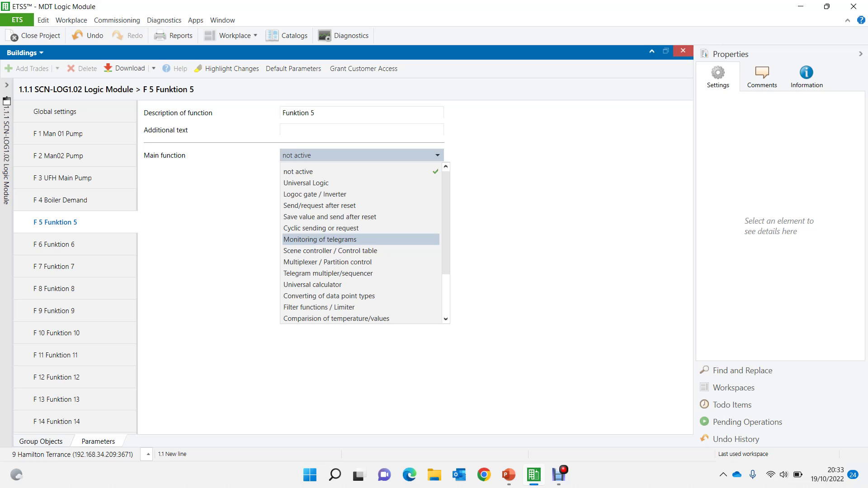
{"action": "key", "text": "Down"}
{"action": "key", "text": "Down"}
{"action": "key", "text": "Down"}
{"action": "key", "text": "Down"}
{"action": "key", "text": "Down"}
{"action": "key", "text": "Down"}
{"action": "key", "text": "Down"}
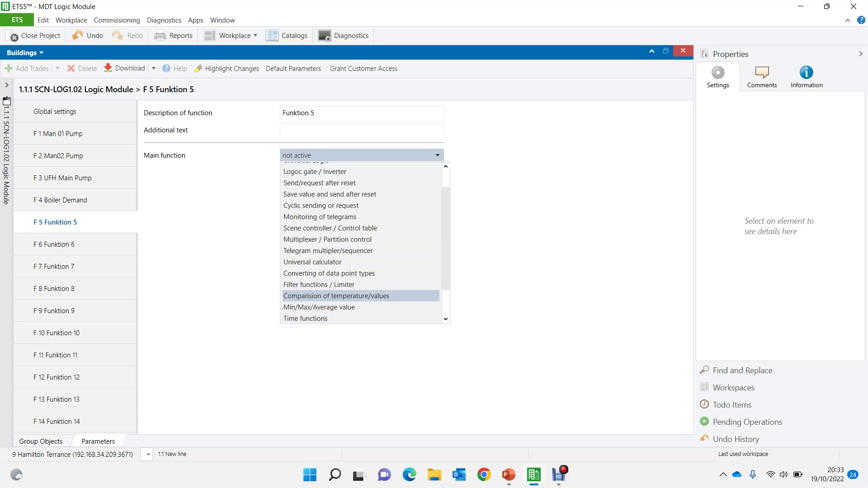
{"action": "key", "text": "Down"}
{"action": "key", "text": "Down"}
{"action": "key", "text": "Down"}
{"action": "key", "text": "Down"}
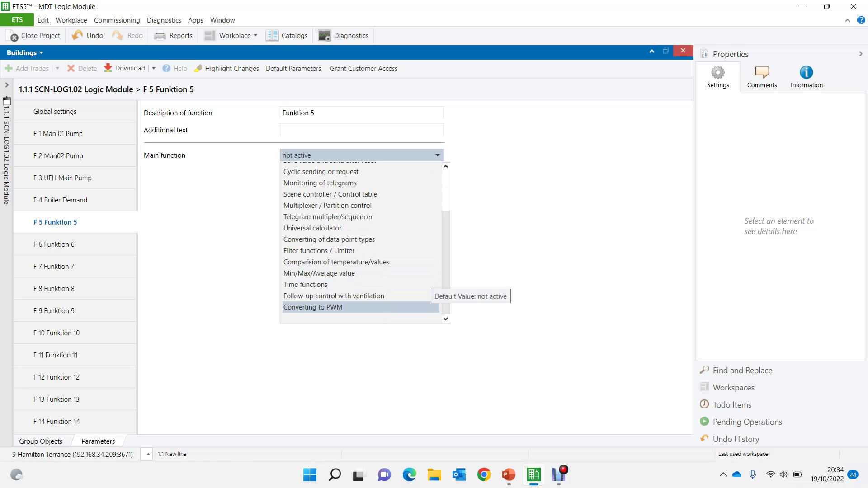
{"action": "key", "text": "Up"}
{"action": "key", "text": "Up"}
{"action": "key", "text": "Up"}
{"action": "key", "text": "Up"}
{"action": "key", "text": "Up"}
{"action": "key", "text": "Up"}
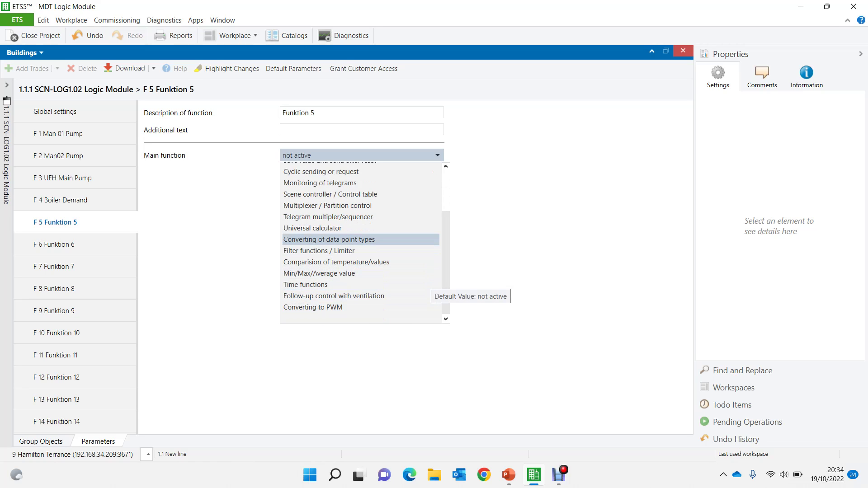
{"action": "key", "text": "Down"}
{"action": "key", "text": "Down"}
{"action": "key", "text": "Down"}
{"action": "key", "text": "Up"}
{"action": "key", "text": "Up"}
{"action": "key", "text": "Up"}
{"action": "key", "text": "Up"}
{"action": "key", "text": "Up"}
{"action": "key", "text": "Up"}
{"action": "key", "text": "Down"}
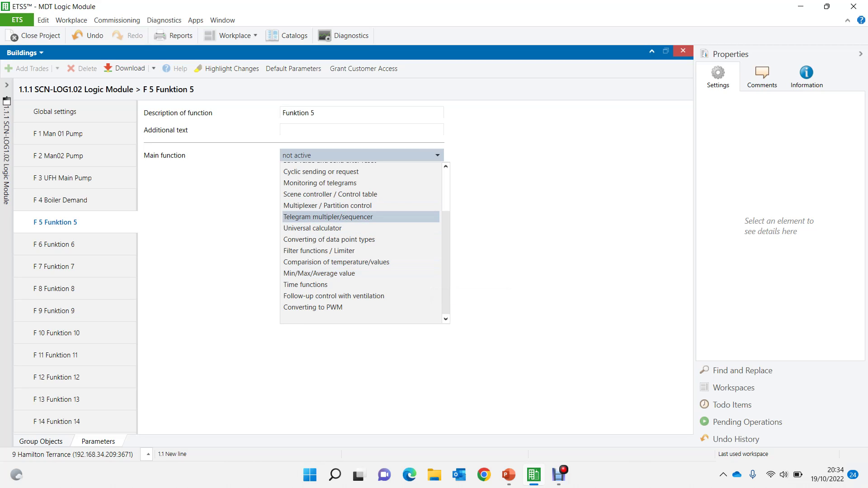
{"action": "key", "text": "Escape"}
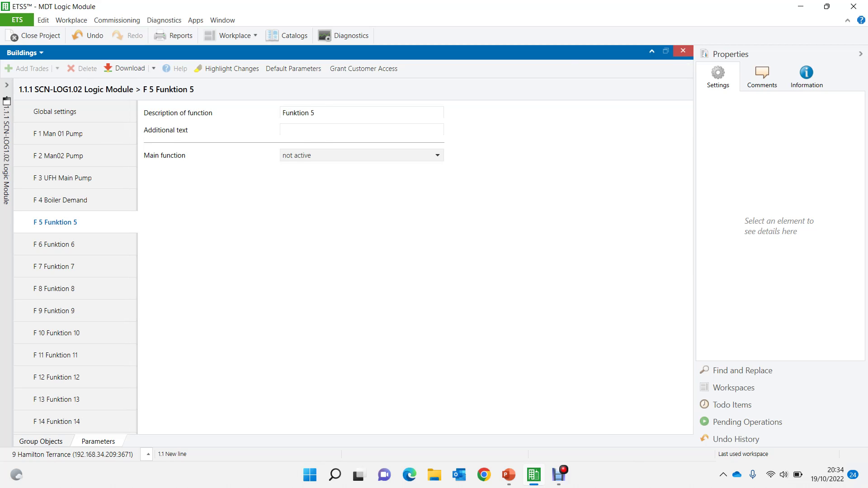
Step: Review the logic module's group objects and their linked addresses, and switch to the PowerPoint slide show to present the closing slide
{"action": "left_click", "coordinate": [41, 441]}
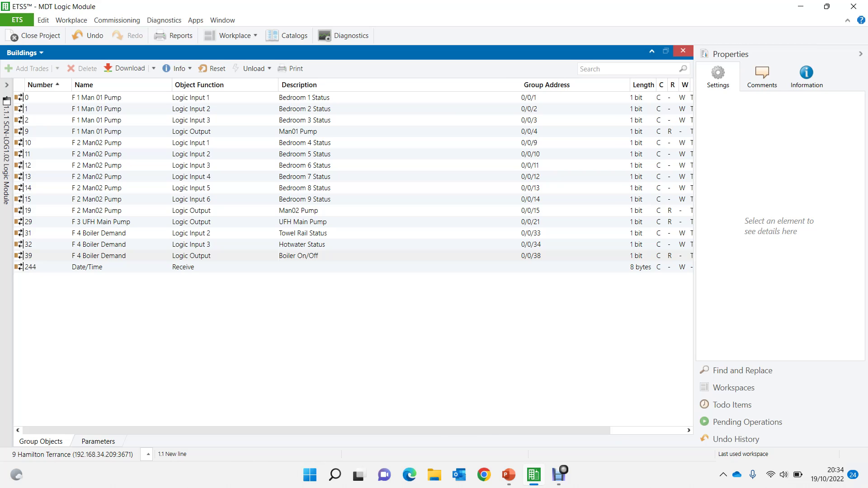
{"action": "mouse_move", "coordinate": [508, 475]}
{"action": "left_click", "coordinate": [562, 426]}
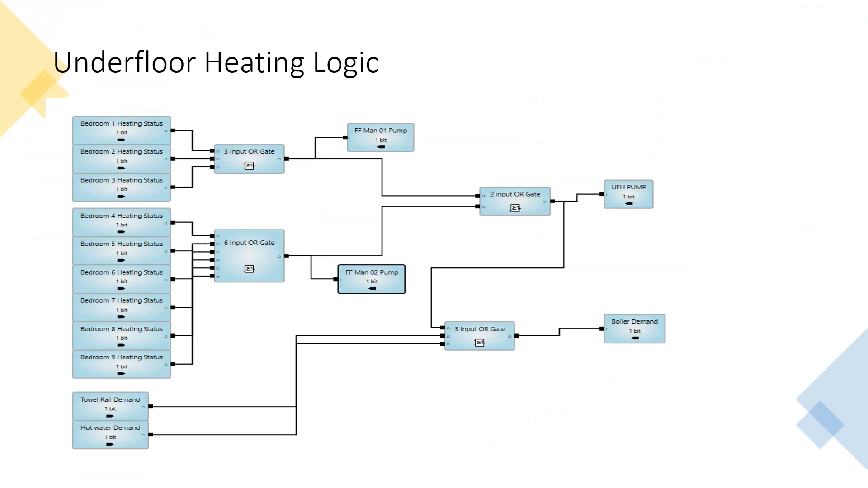
{"action": "key", "text": "Right"}
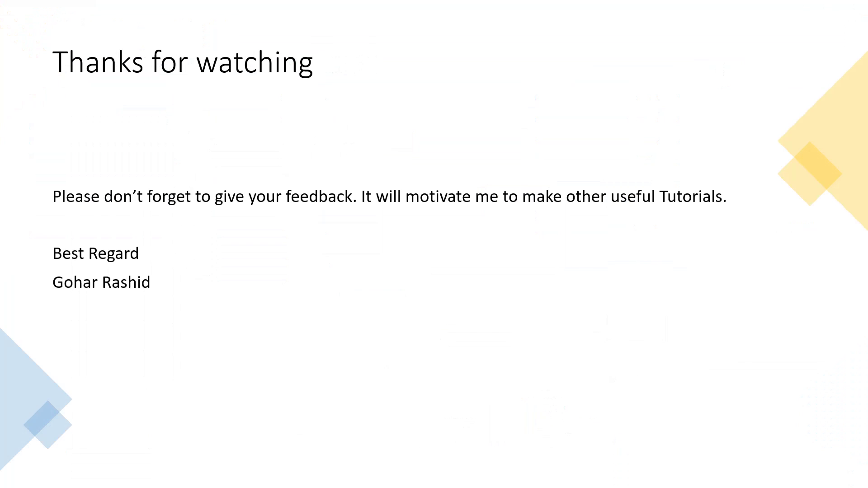